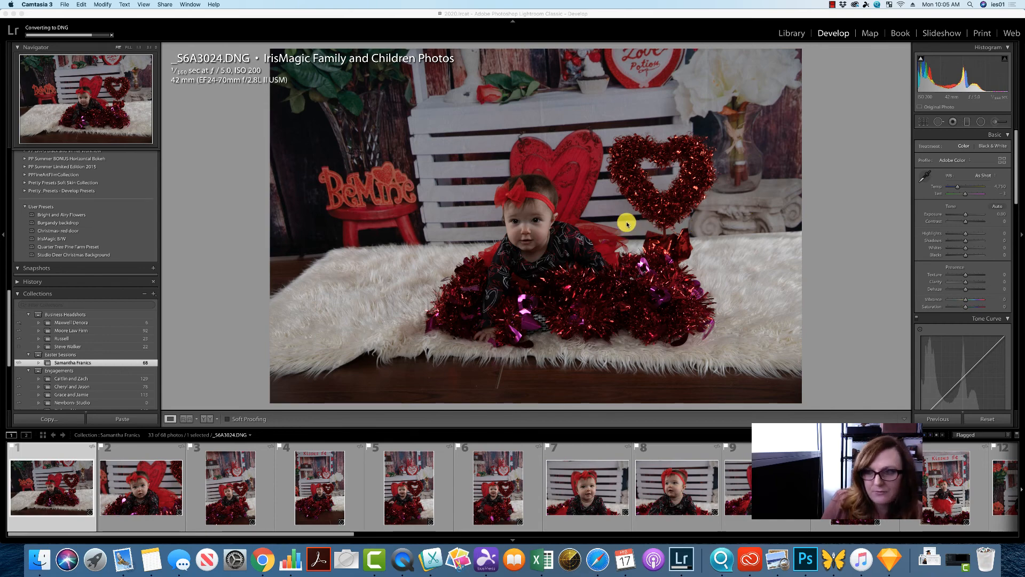
{"action": "left_click", "coordinate": [994, 208]}
{"action": "left_click", "coordinate": [995, 208]}
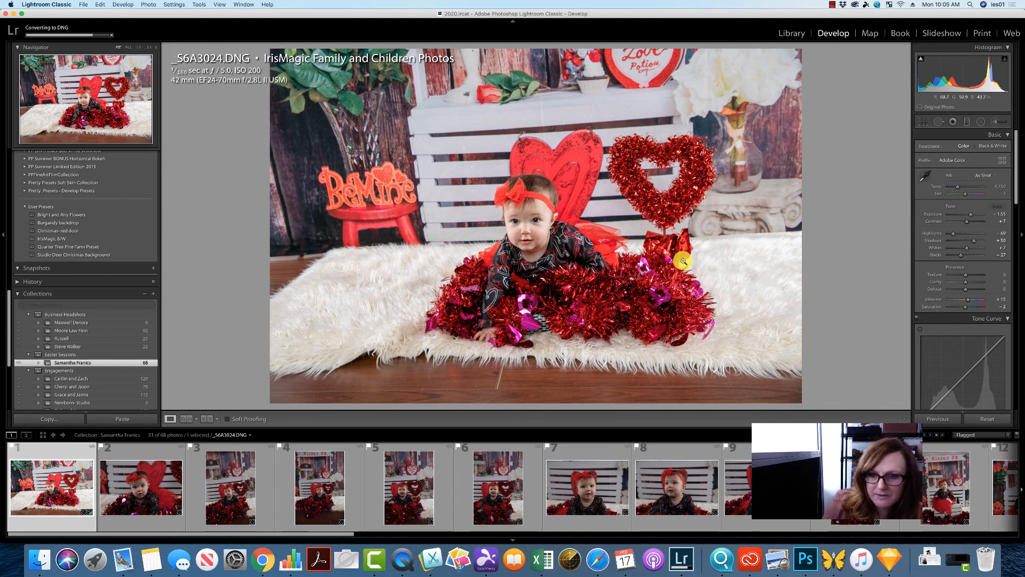
{"action": "left_click", "coordinate": [987, 419]}
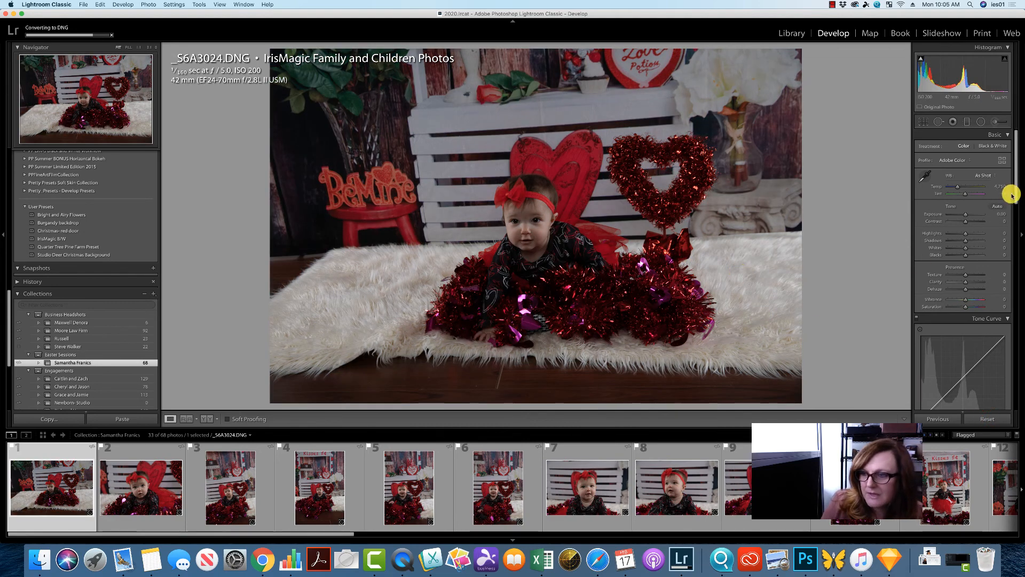
- Raise the tone curve's Lights to +39 and Darks to +100
{"action": "left_click_drag", "start_coordinate": [1016, 195], "coordinate": [1018, 218]}
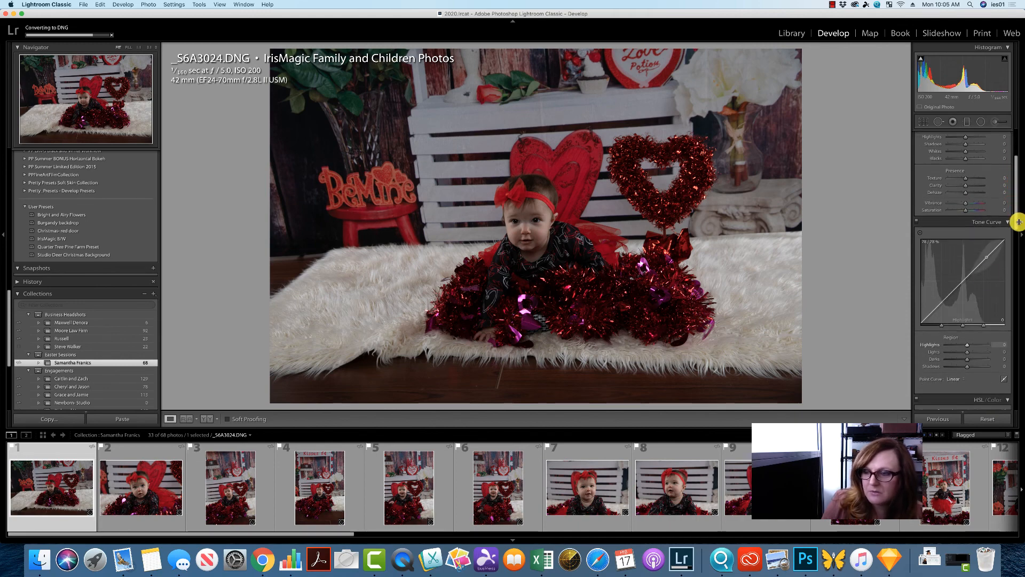
{"action": "left_click_drag", "start_coordinate": [972, 269], "coordinate": [973, 249]}
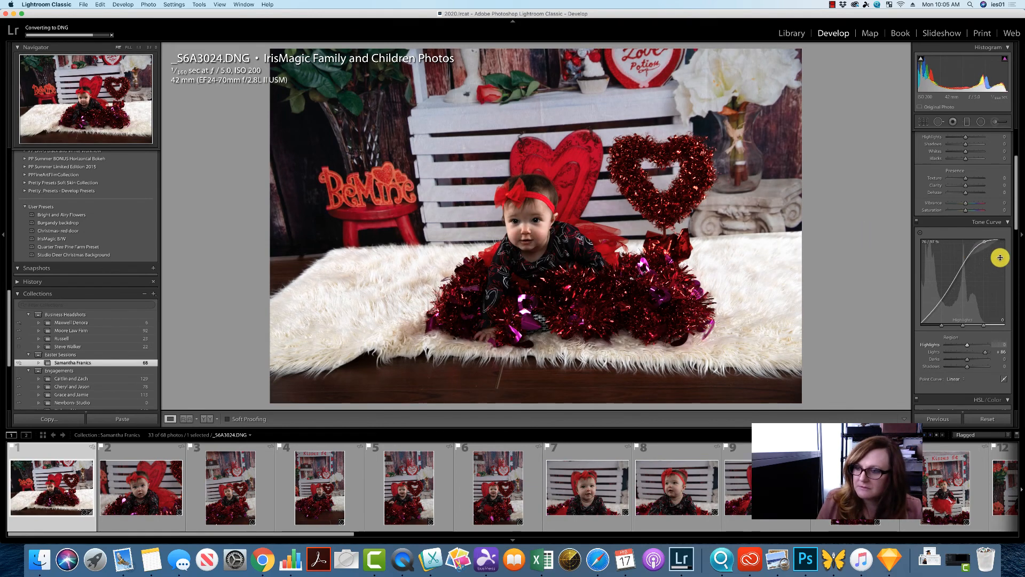
{"action": "mouse_move", "coordinate": [973, 249]}
{"action": "left_mouse_down"}
{"action": "mouse_move", "coordinate": [961, 276]}
{"action": "mouse_move", "coordinate": [961, 263]}
{"action": "left_mouse_up"}
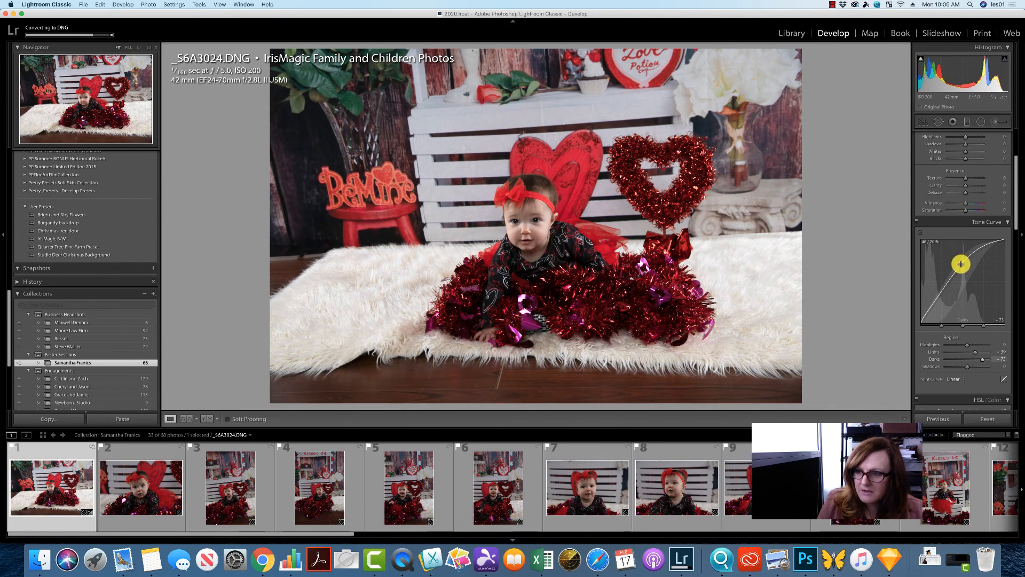
{"action": "left_click_drag", "start_coordinate": [961, 264], "coordinate": [961, 258]}
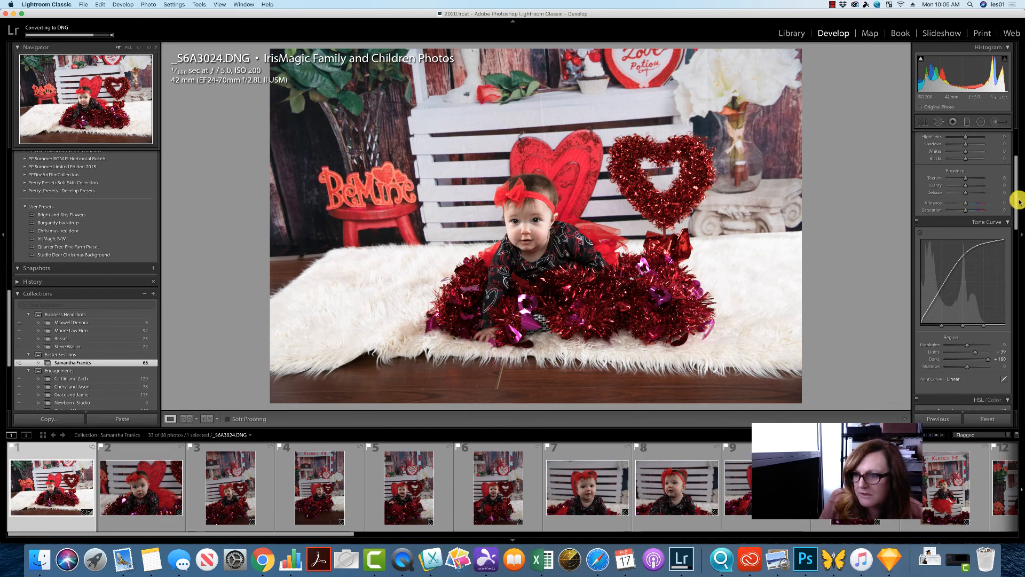
- In the Basic panel, raise Shadows to +44 and set Vibrance and Saturation both to +10
{"action": "left_click_drag", "start_coordinate": [1019, 202], "coordinate": [1013, 161]}
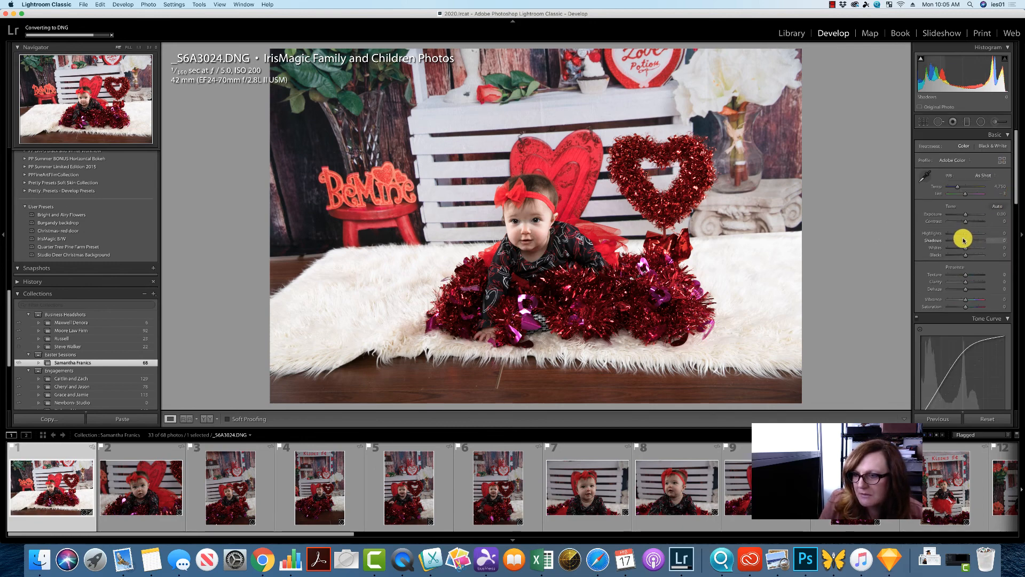
{"action": "left_click_drag", "start_coordinate": [964, 241], "coordinate": [970, 240]}
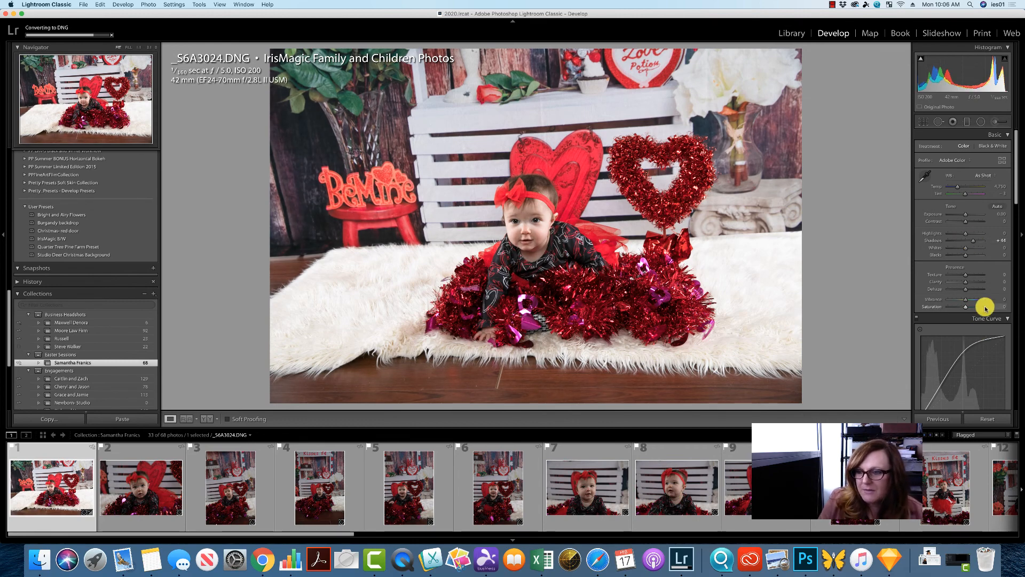
{"action": "left_click", "coordinate": [1004, 299]}
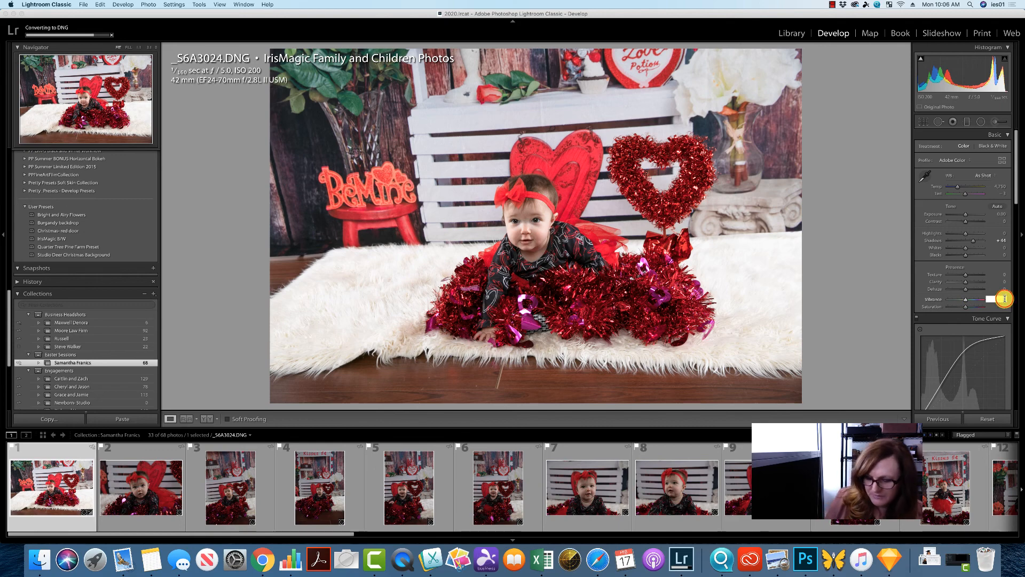
{"action": "type", "text": "10"}
{"action": "key", "text": "Return"}
{"action": "left_click", "coordinate": [1001, 306]}
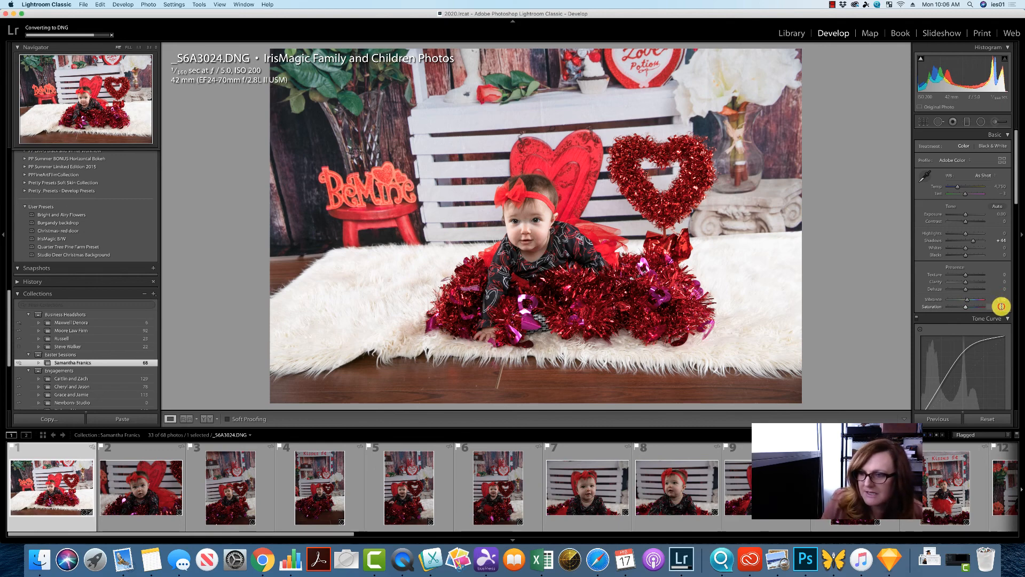
{"action": "type", "text": "10"}
{"action": "key", "text": "Return"}
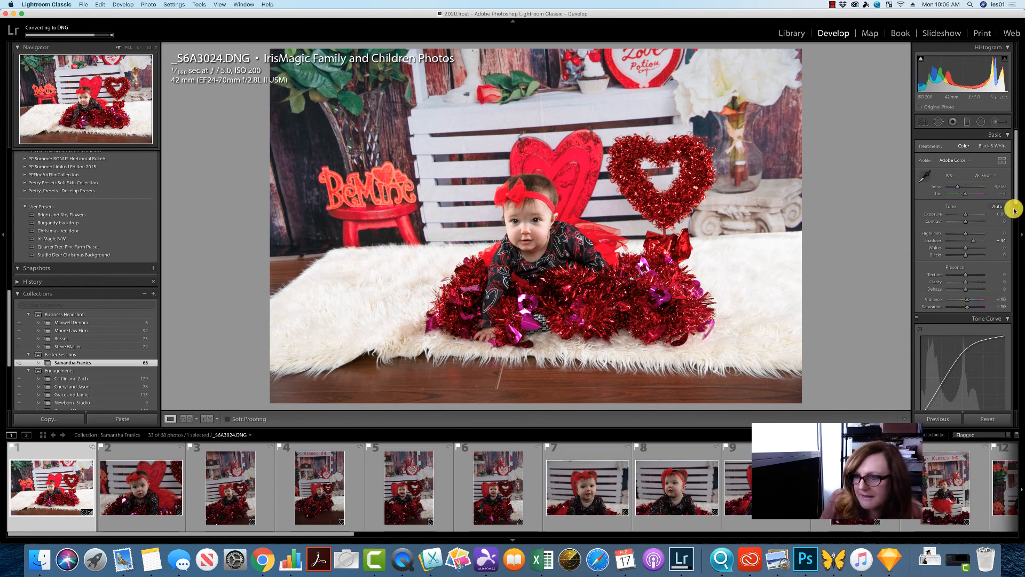
- Add noise reduction in the Detail panel, with Luminance about 42 and Color about 46
{"action": "scroll", "coordinate": [1015, 199], "scroll_direction": "down", "scroll_amount": 3}
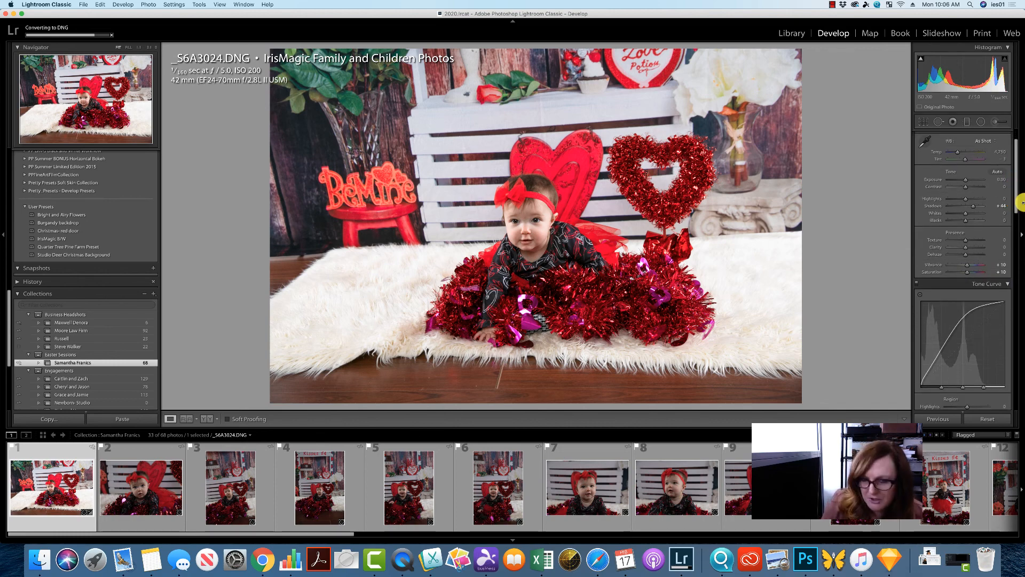
{"action": "left_click_drag", "start_coordinate": [1014, 201], "coordinate": [1007, 304]}
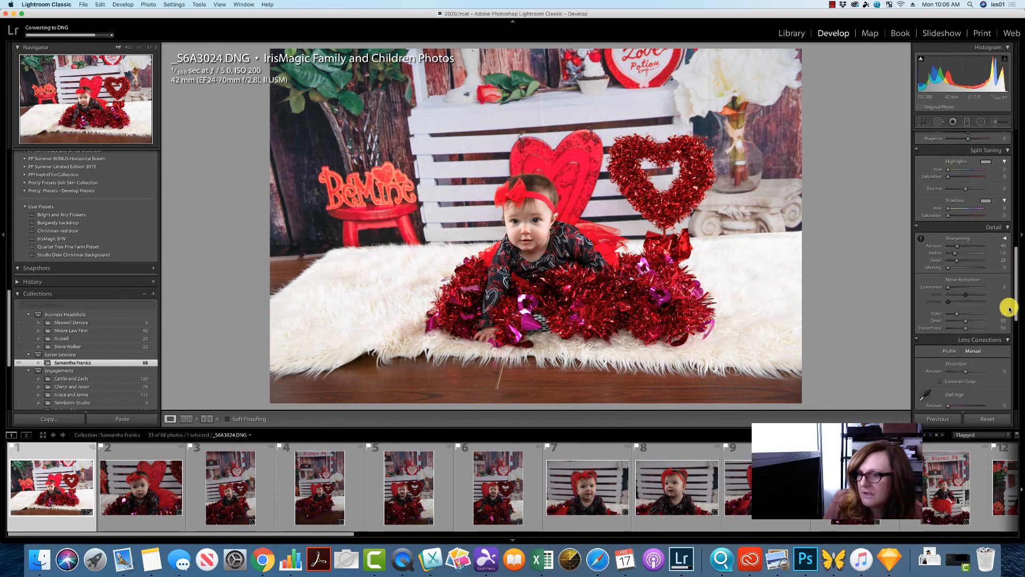
{"action": "left_click", "coordinate": [1006, 240]}
{"action": "left_click", "coordinate": [962, 286]}
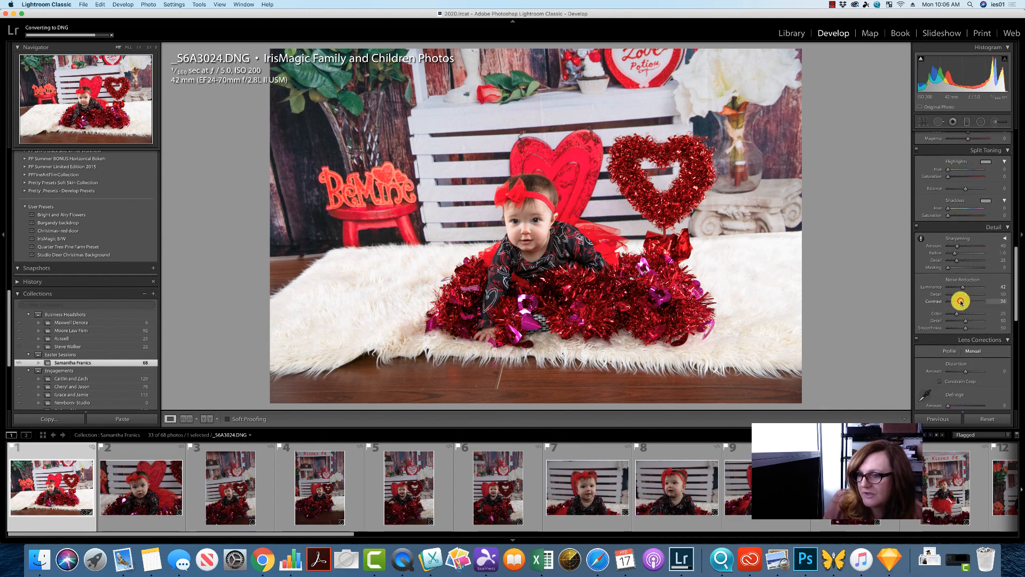
{"action": "left_click", "coordinate": [961, 301]}
{"action": "left_click", "coordinate": [964, 314]}
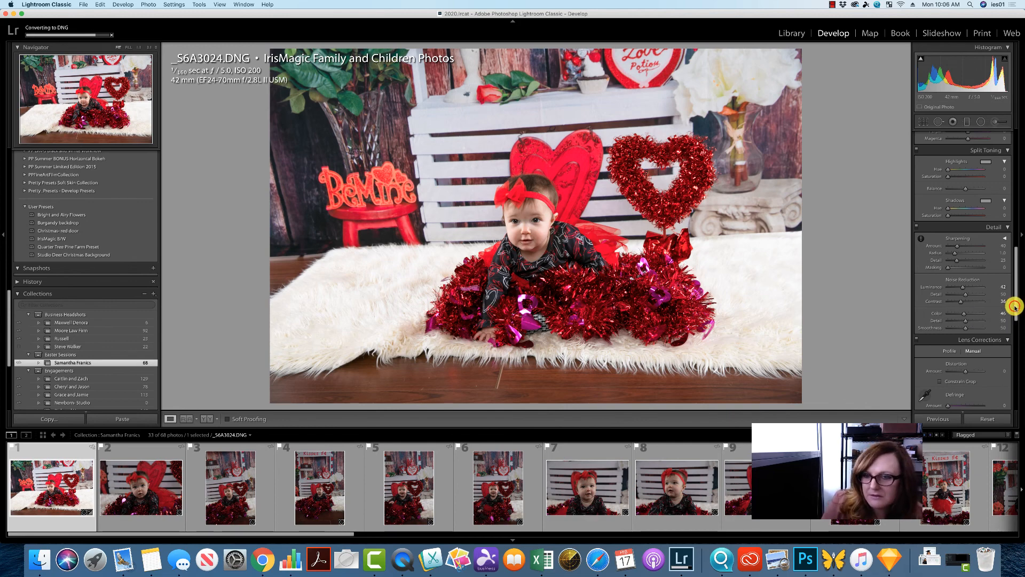
- Enable Constrain Crop and apply the Auto Upright correction in the Transform panel
{"action": "scroll", "coordinate": [1015, 307], "scroll_direction": "up", "scroll_amount": 5}
{"action": "left_click_drag", "start_coordinate": [1015, 306], "coordinate": [1016, 216]}
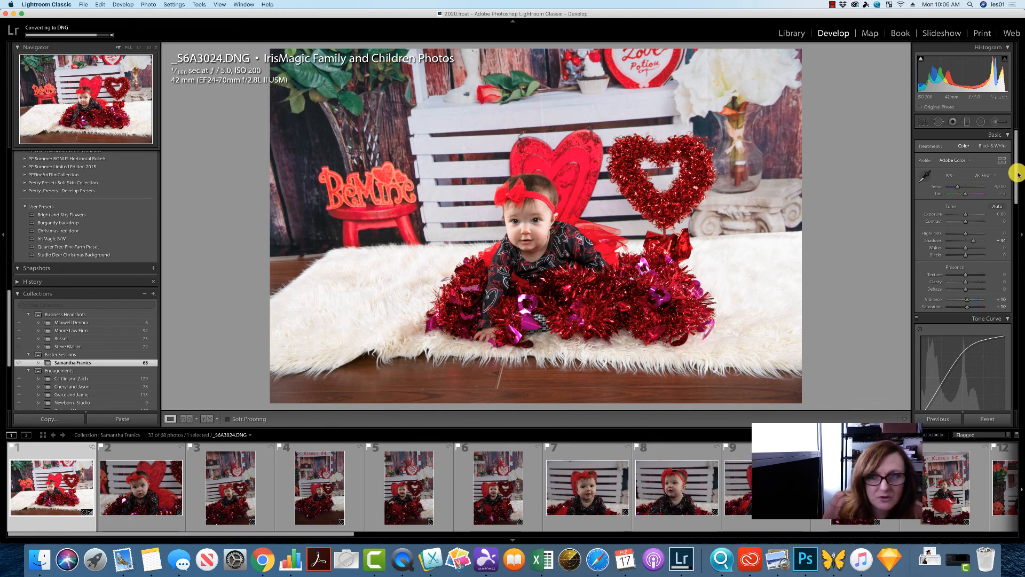
{"action": "scroll", "coordinate": [1016, 175], "scroll_direction": "down", "scroll_amount": 10}
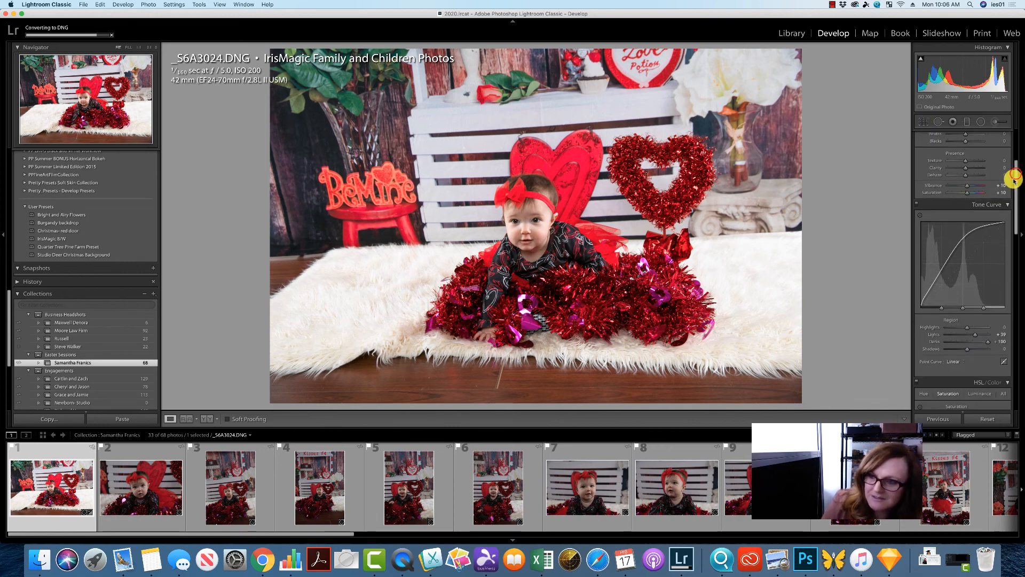
{"action": "scroll", "coordinate": [1008, 286], "scroll_direction": "down", "scroll_amount": 3}
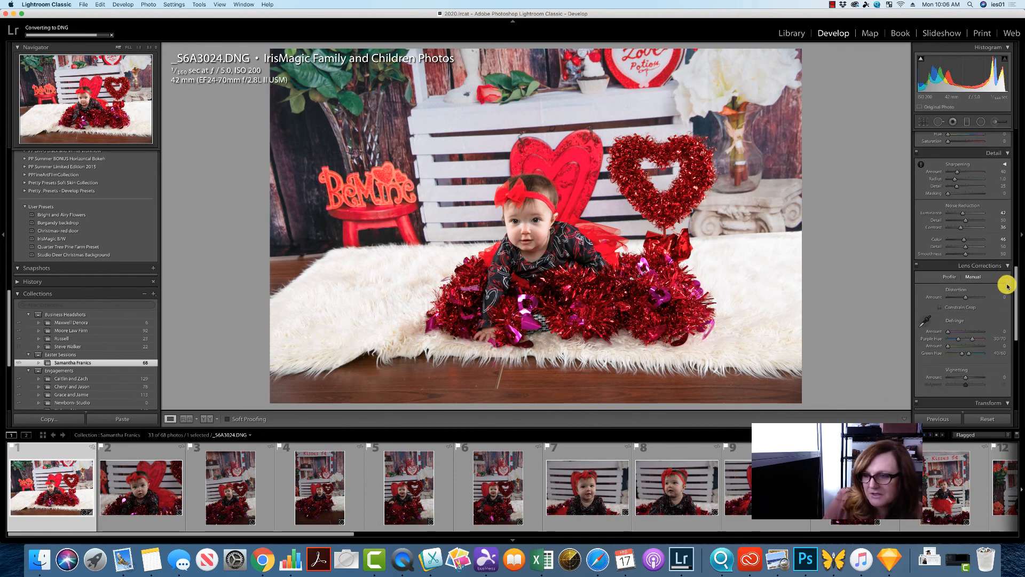
{"action": "scroll", "coordinate": [1007, 299], "scroll_direction": "down", "scroll_amount": 4}
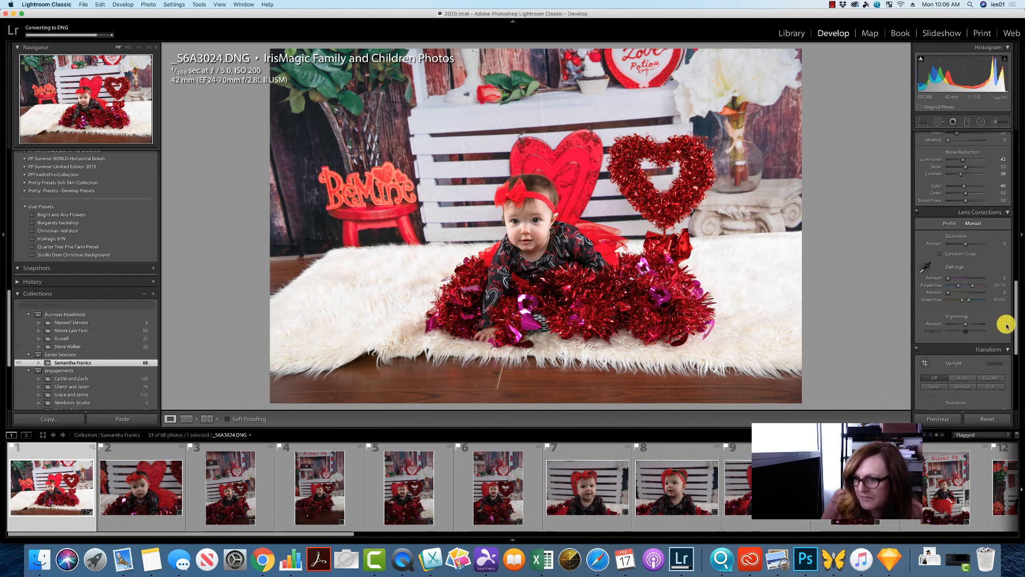
{"action": "scroll", "coordinate": [1009, 331], "scroll_direction": "down", "scroll_amount": 6}
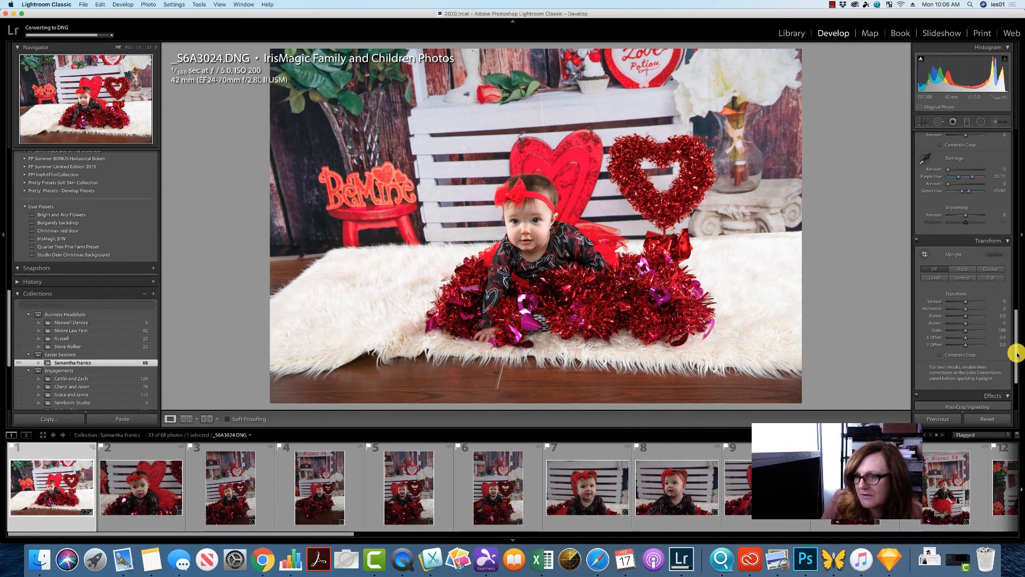
{"action": "left_click", "coordinate": [944, 357]}
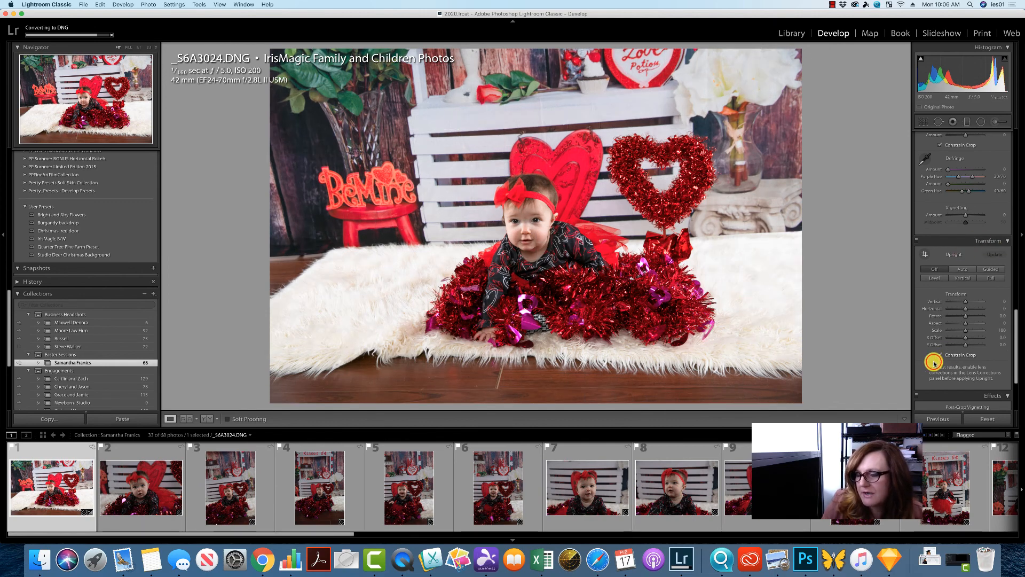
{"action": "left_click", "coordinate": [956, 270]}
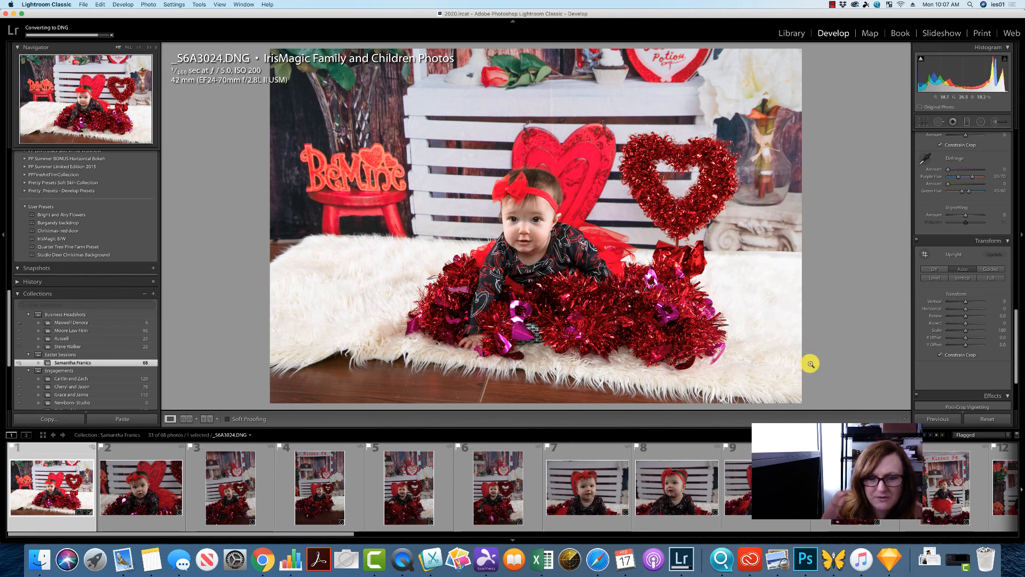
- Crop the photo tighter around the baby by shrinking and repositioning the crop frame
{"action": "left_click", "coordinate": [922, 124]}
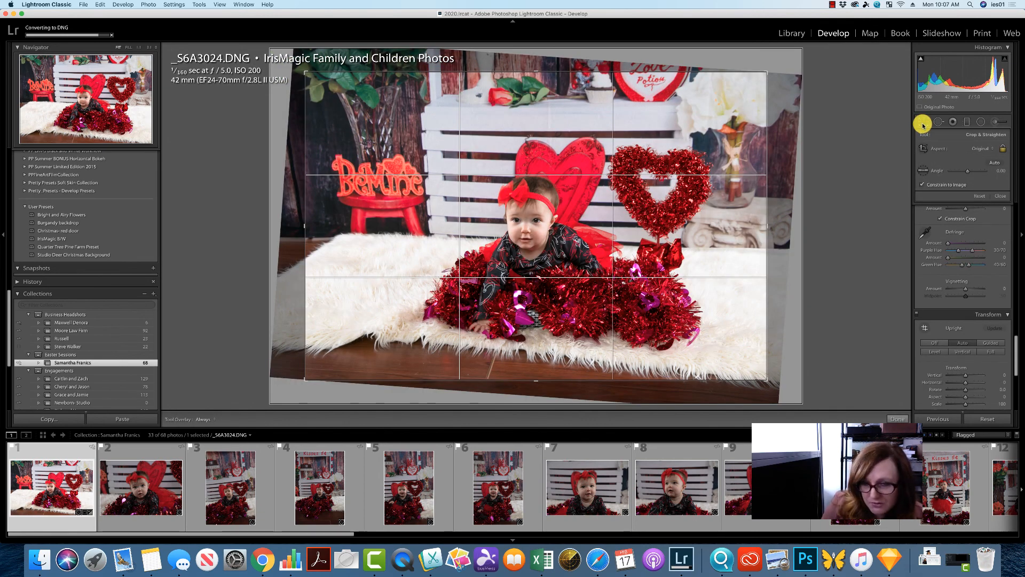
{"action": "left_click_drag", "start_coordinate": [764, 73], "coordinate": [744, 98]}
{"action": "left_click_drag", "start_coordinate": [666, 148], "coordinate": [609, 173]}
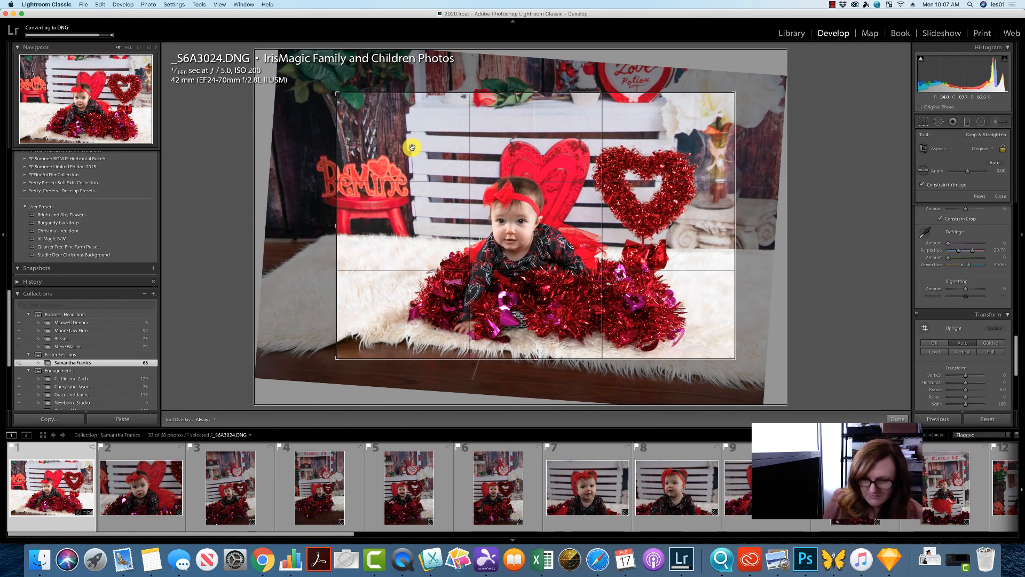
{"action": "left_click", "coordinate": [993, 194]}
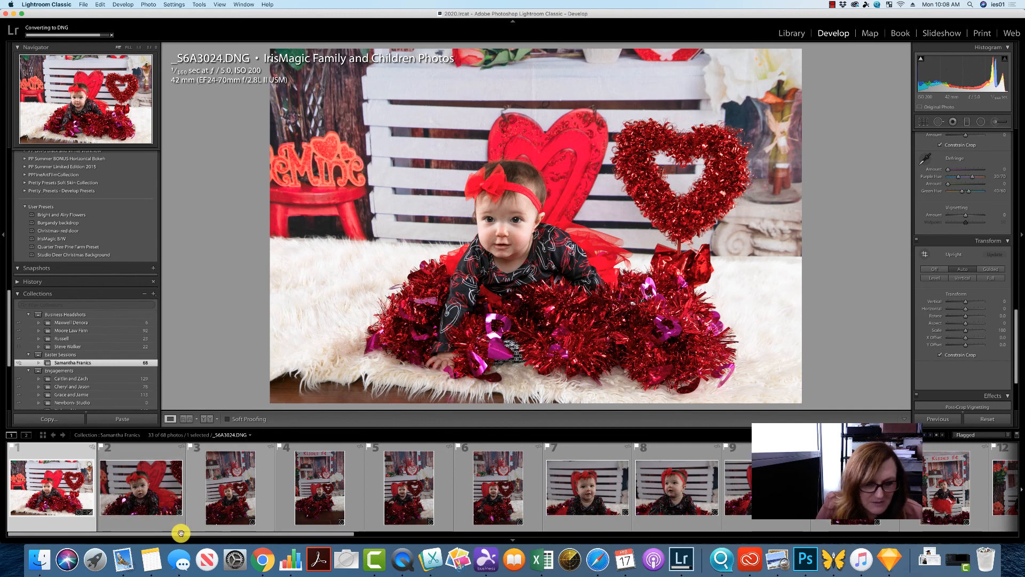
- Select photos 1 through 14 in the filmstrip and open the Sync settings
{"action": "left_click_drag", "start_coordinate": [310, 533], "coordinate": [512, 512]}
{"action": "scroll", "coordinate": [513, 514], "scroll_direction": "right", "scroll_amount": 3}
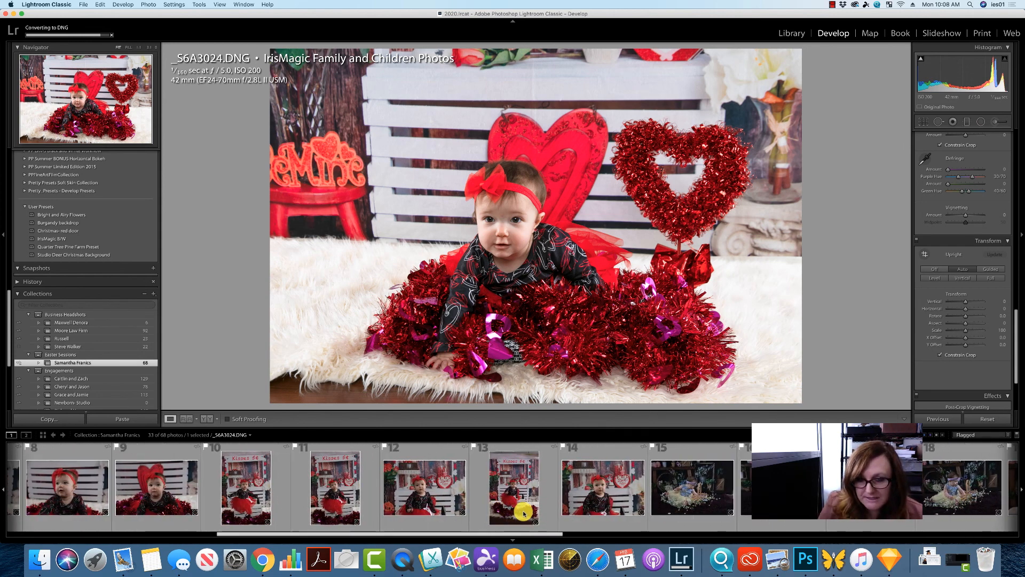
{"action": "left_click", "coordinate": [615, 483], "text": "shift"}
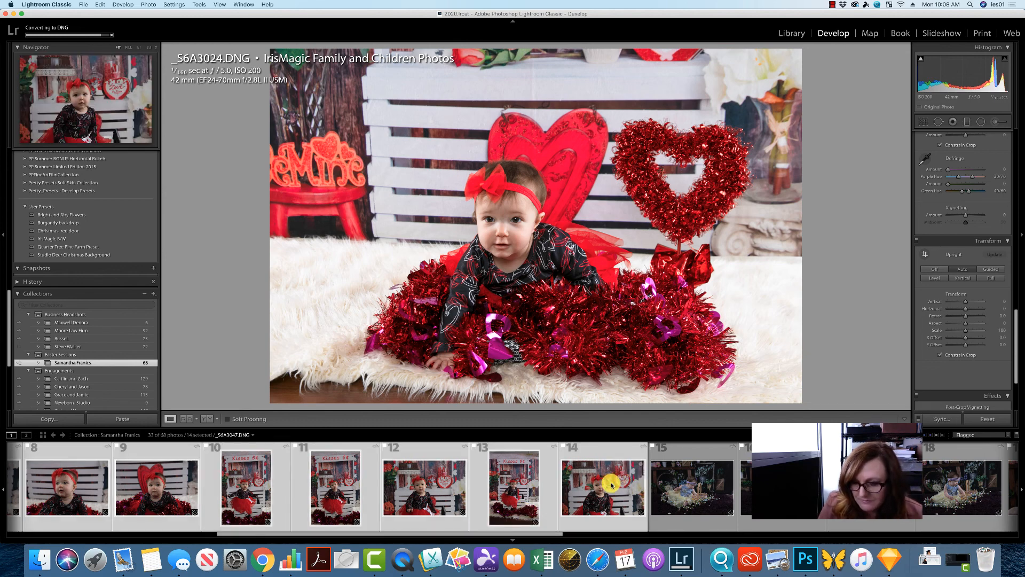
{"action": "left_click", "coordinate": [932, 419]}
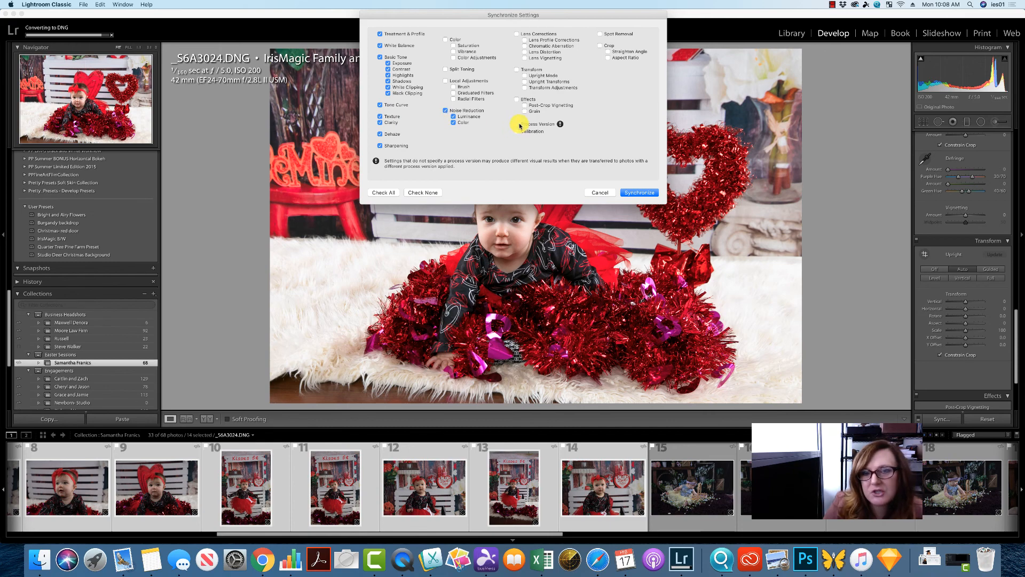
- Add Effects, Color and Local Adjustments to the sync settings and synchronize the selected photos
{"action": "left_click", "coordinate": [517, 100]}
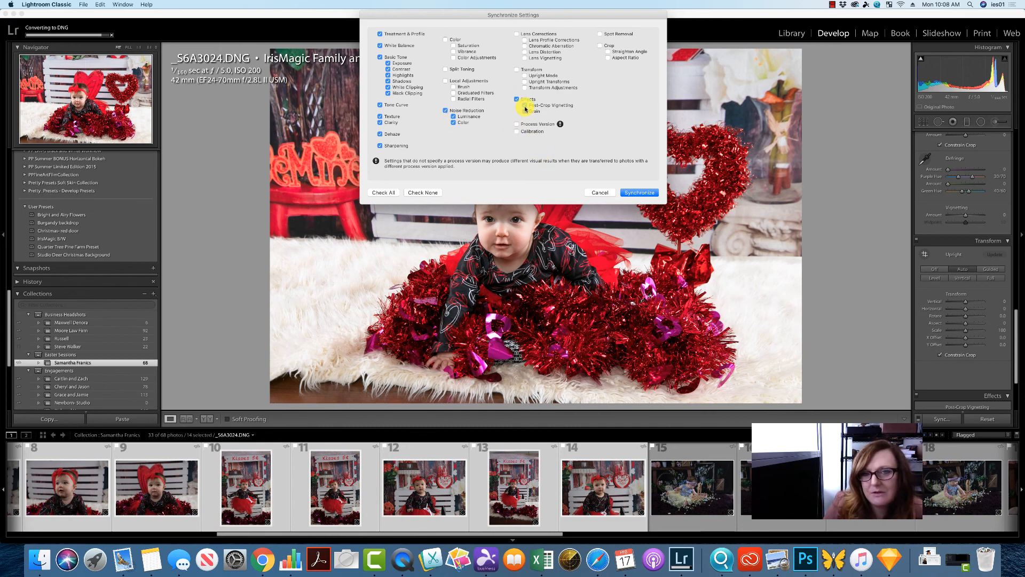
{"action": "left_click", "coordinate": [446, 39]}
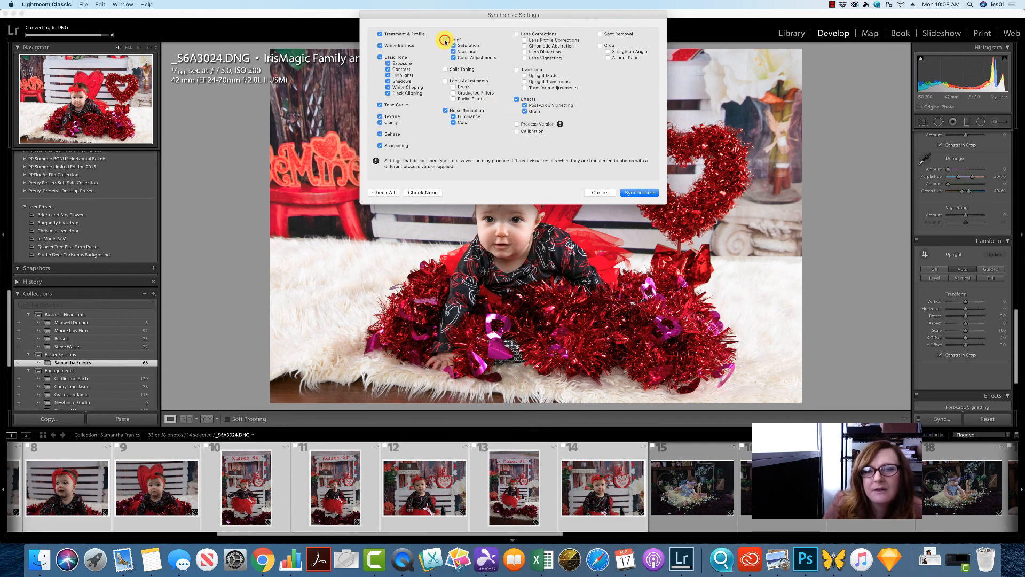
{"action": "left_click", "coordinate": [445, 80]}
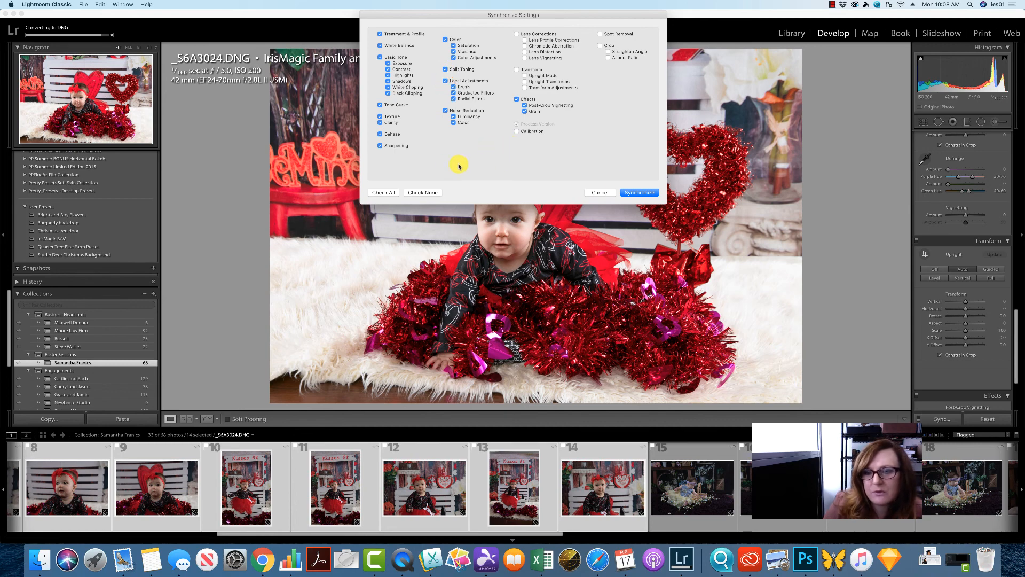
{"action": "left_click", "coordinate": [633, 192]}
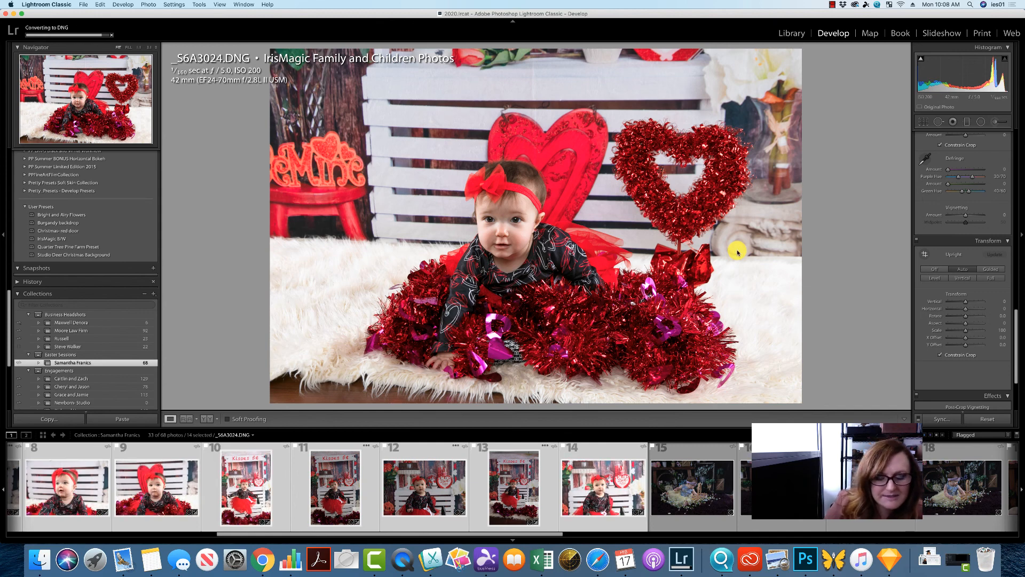
- Scroll back through the filmstrip to review the synchronized photos
{"action": "left_click", "coordinate": [496, 537]}
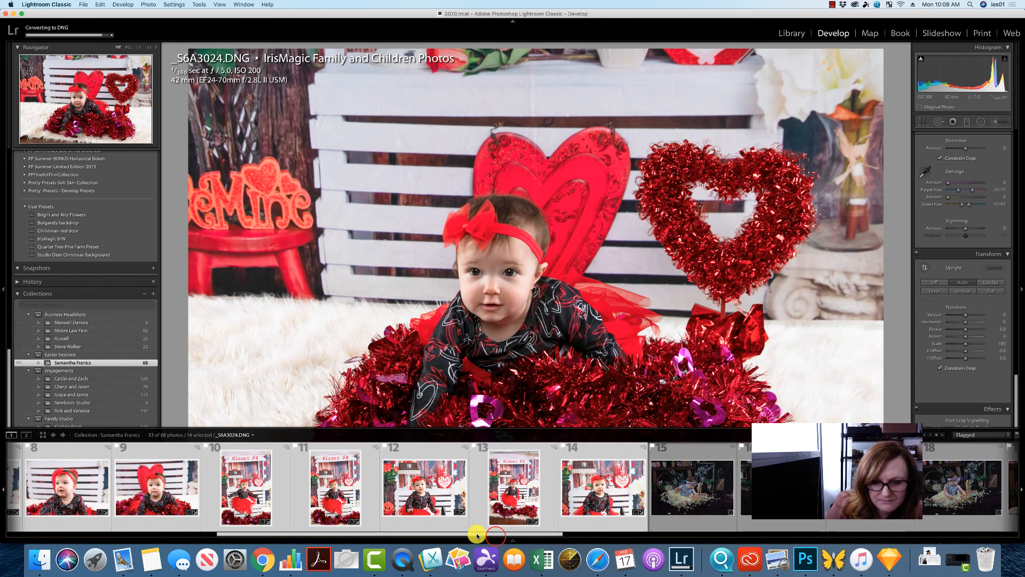
{"action": "left_click_drag", "start_coordinate": [476, 536], "coordinate": [179, 547]}
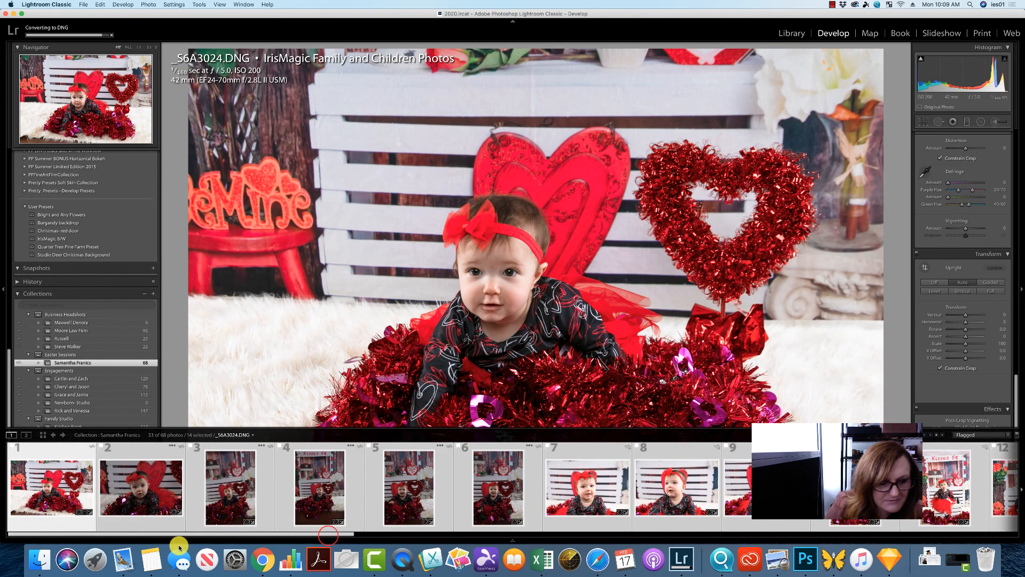
{"action": "left_click", "coordinate": [213, 511]}
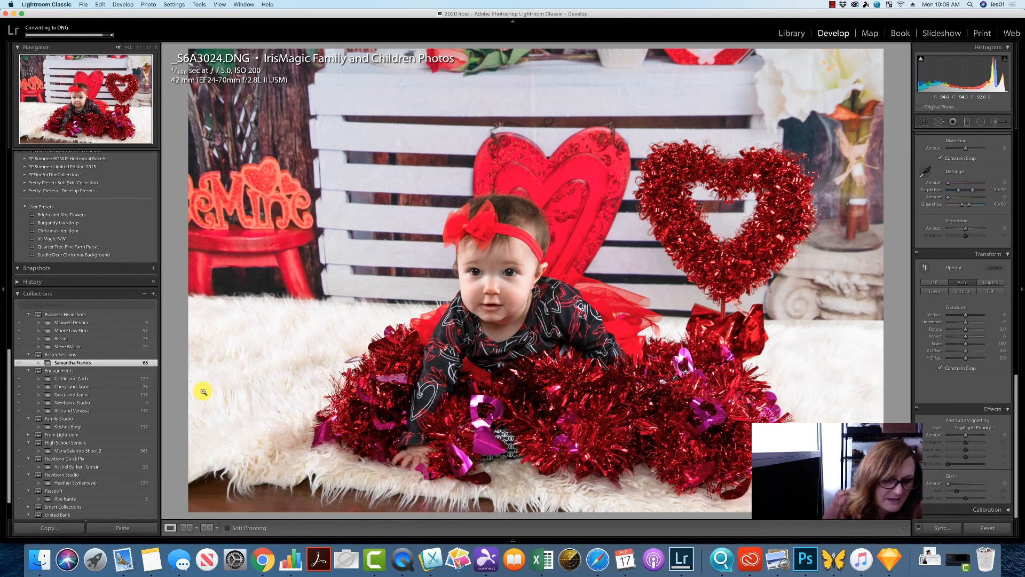
- Deselect all photos and open the second photo on its own, fitted to the view
{"action": "mouse_move", "coordinate": [521, 542]}
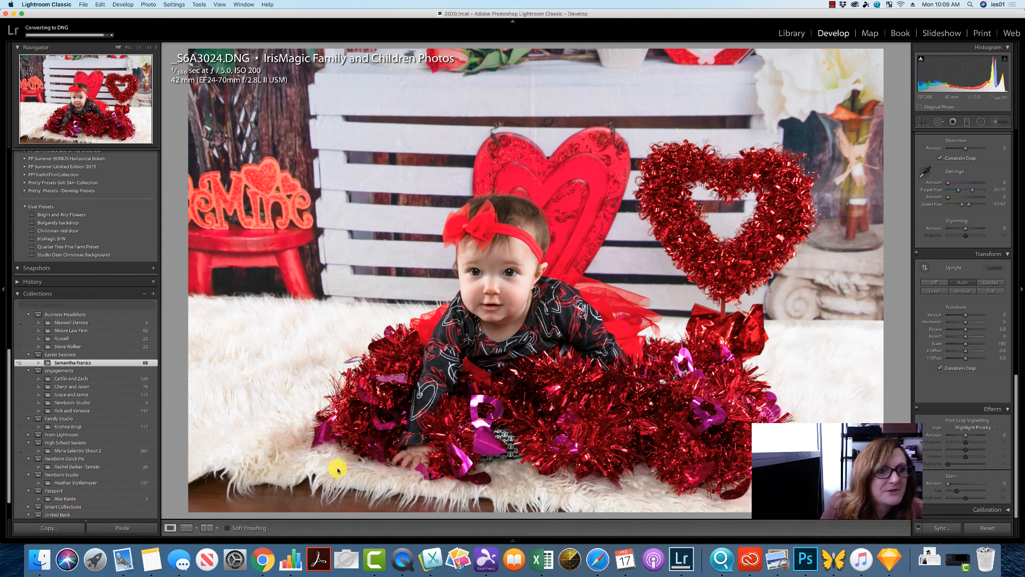
{"action": "left_click", "coordinate": [100, 5]}
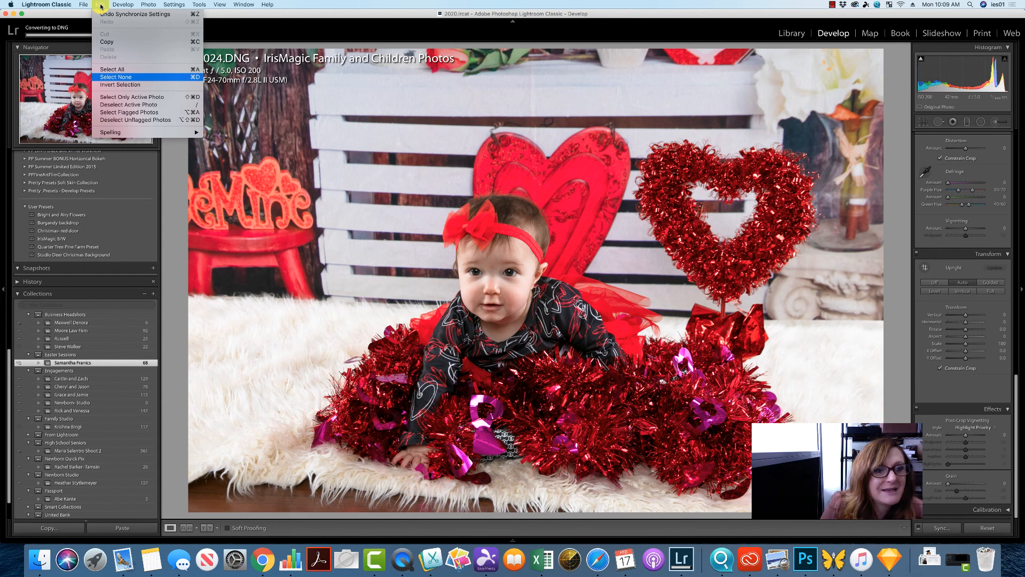
{"action": "left_click", "coordinate": [114, 77]}
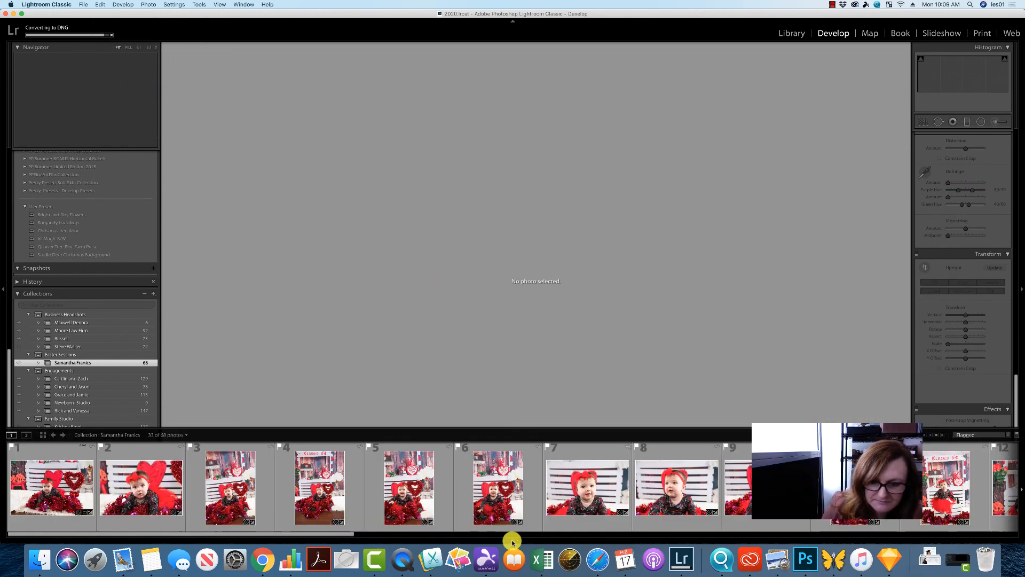
{"action": "left_click", "coordinate": [145, 510]}
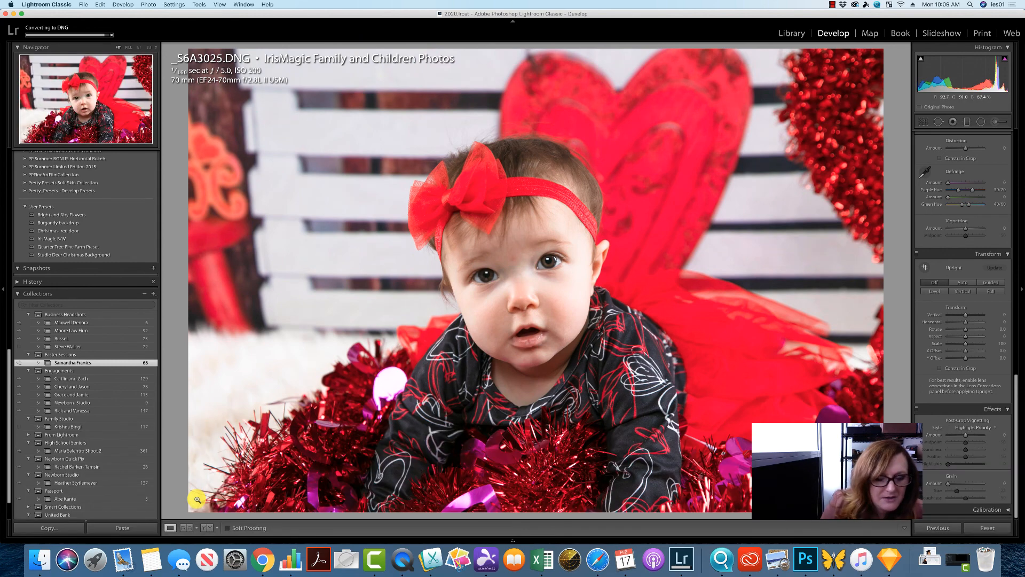
{"action": "mouse_move", "coordinate": [515, 534]}
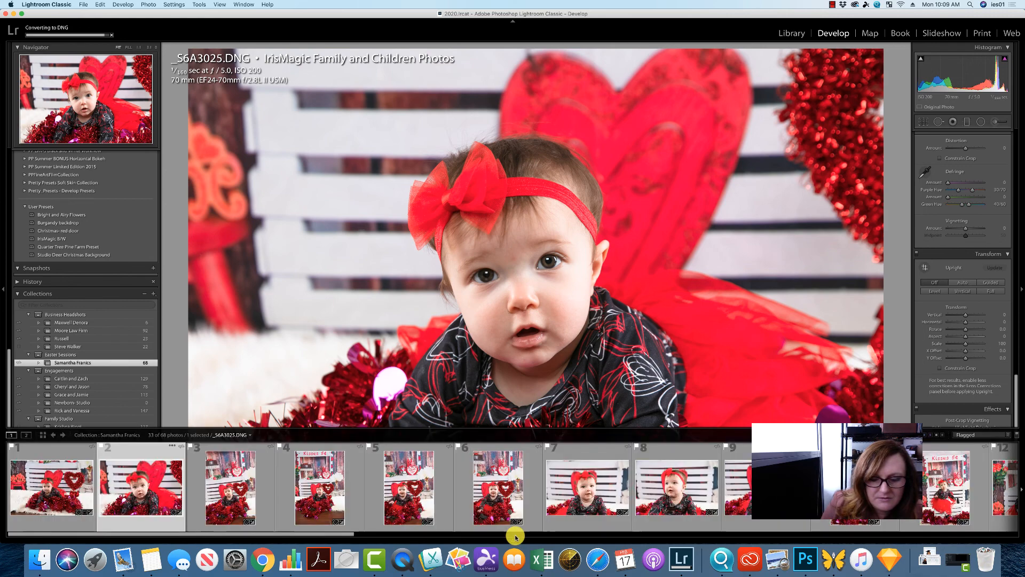
{"action": "left_click", "coordinate": [118, 46]}
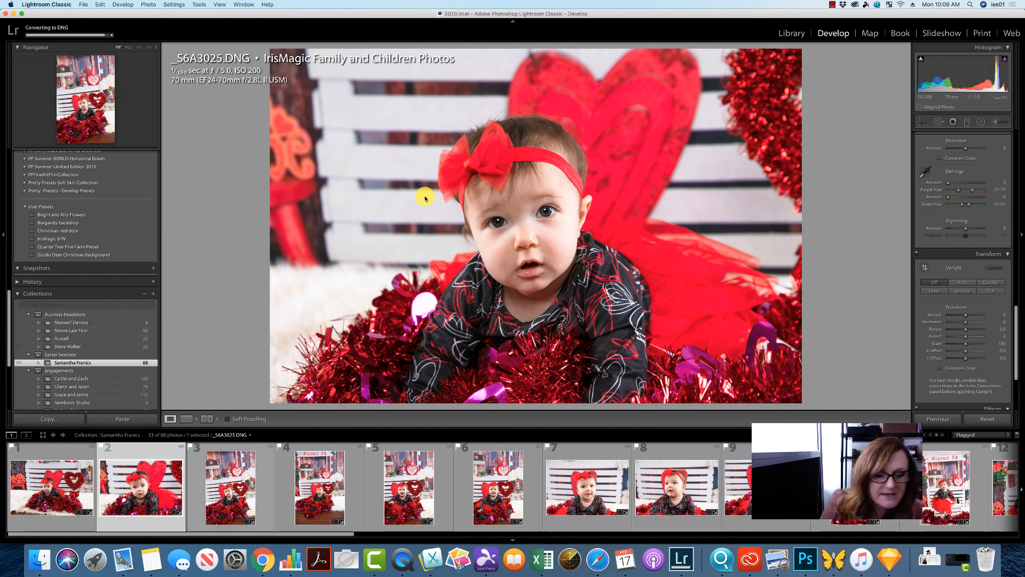
- Open the third photo, apply Auto Upright and crop it tighter around the baby
{"action": "left_click", "coordinate": [232, 494]}
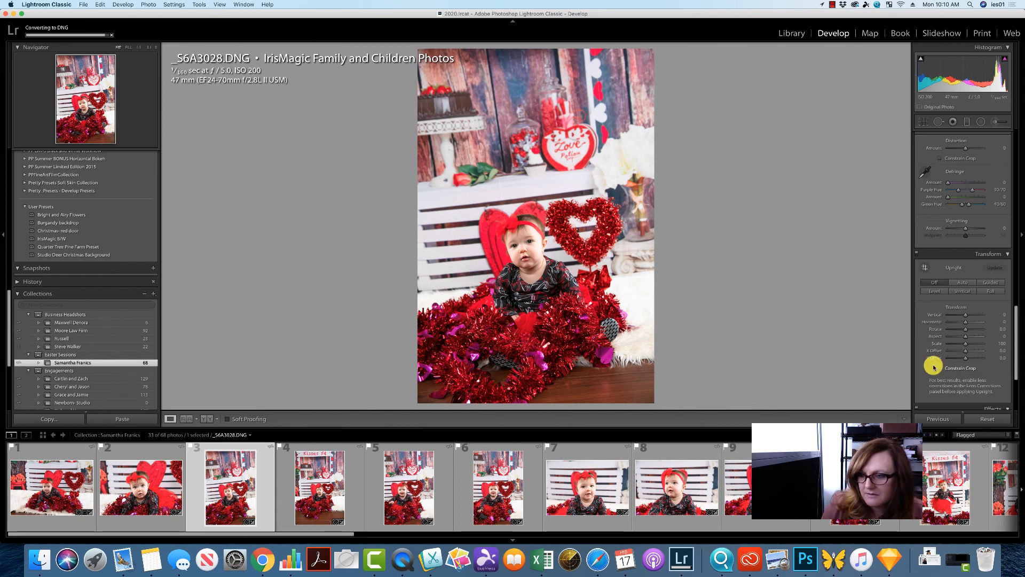
{"action": "left_click", "coordinate": [964, 283]}
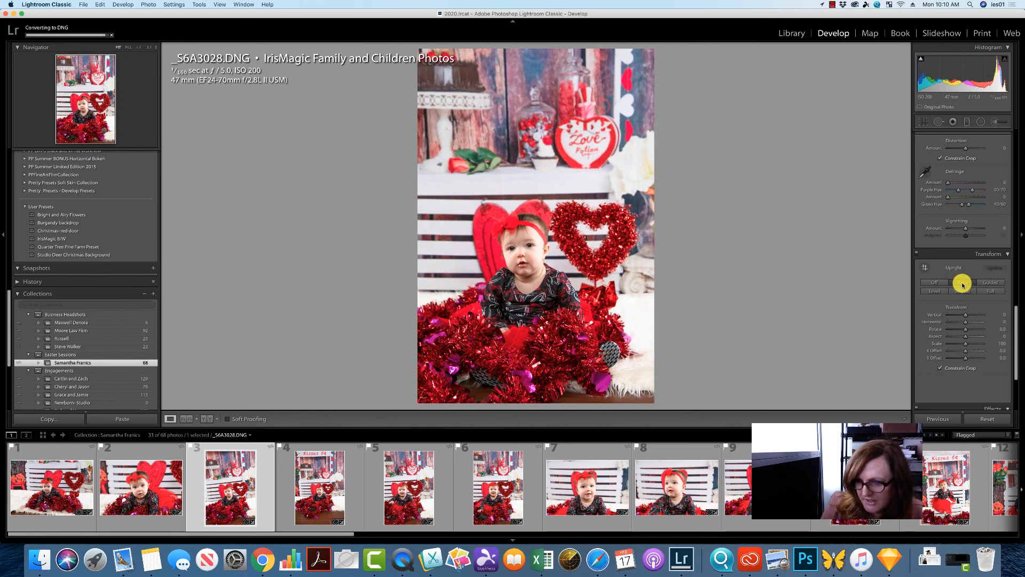
{"action": "left_click", "coordinate": [922, 123]}
{"action": "left_click_drag", "start_coordinate": [634, 77], "coordinate": [619, 101]}
{"action": "left_click_drag", "start_coordinate": [577, 167], "coordinate": [551, 187]}
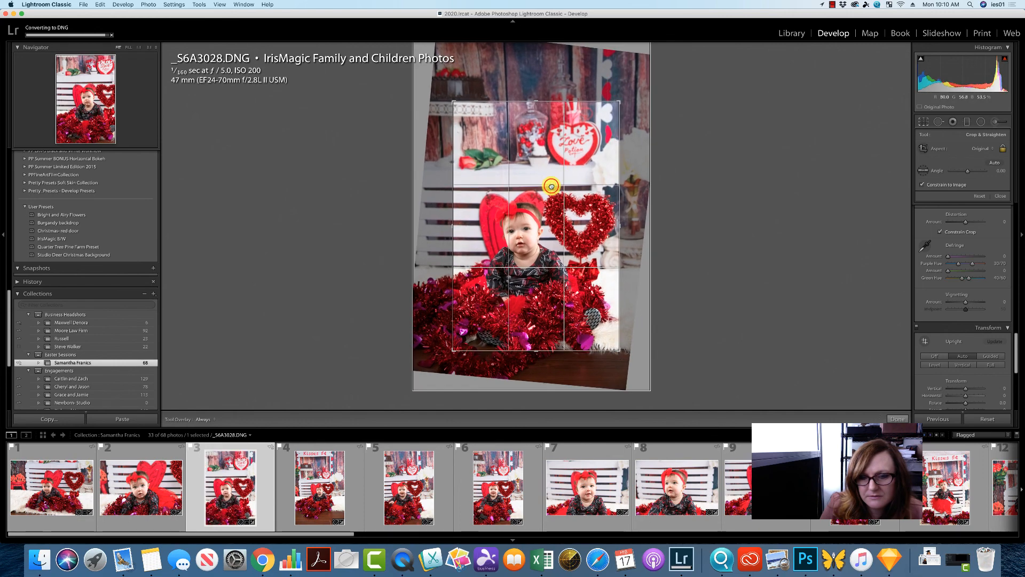
{"action": "key", "text": "Right"}
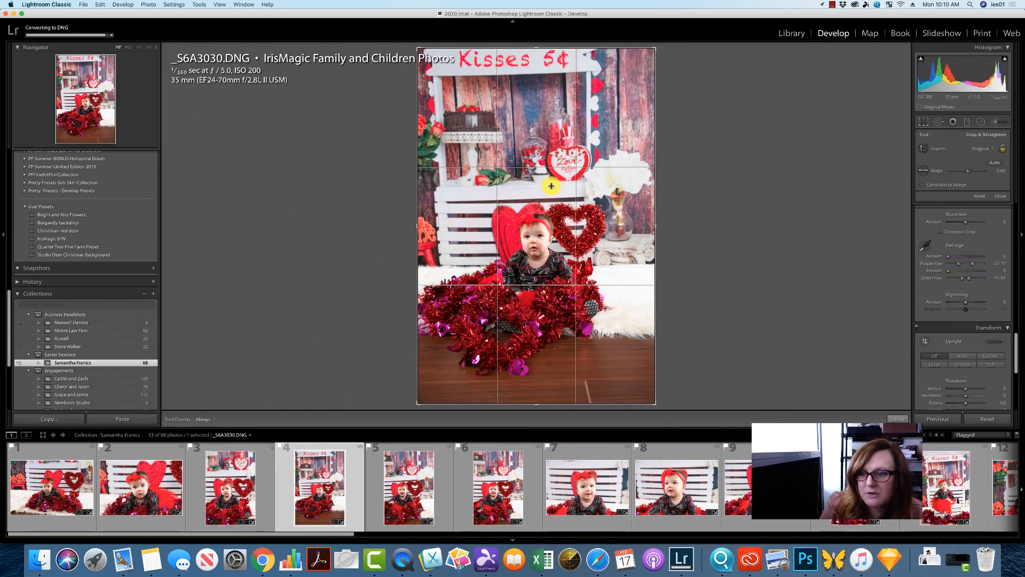
- Enable Constrain Crop and apply Auto Upright to the fourth photo
{"action": "left_click_drag", "start_coordinate": [1016, 371], "coordinate": [1012, 400]}
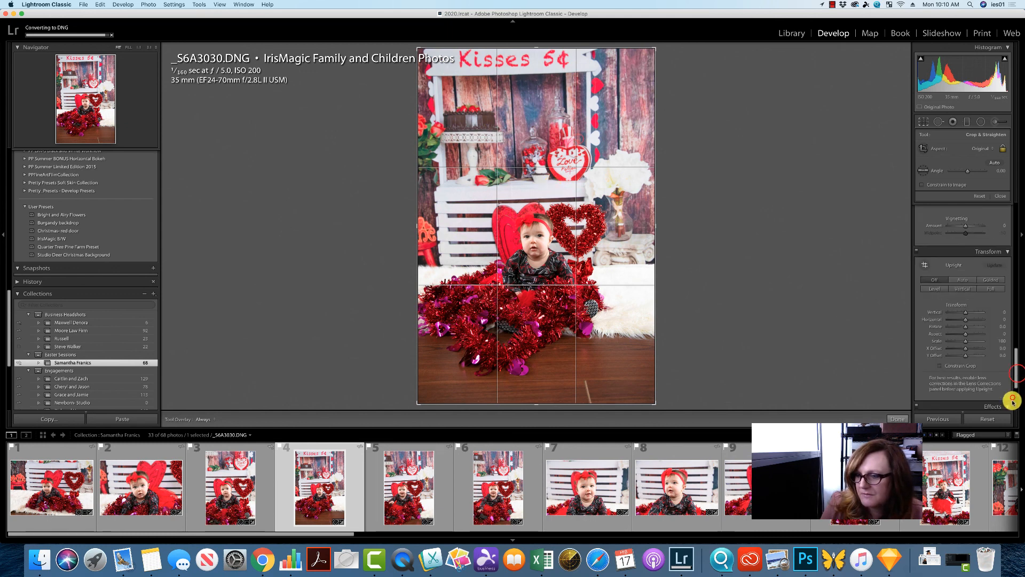
{"action": "scroll", "coordinate": [1012, 401], "scroll_direction": "down", "scroll_amount": 3}
{"action": "left_click", "coordinate": [939, 282]}
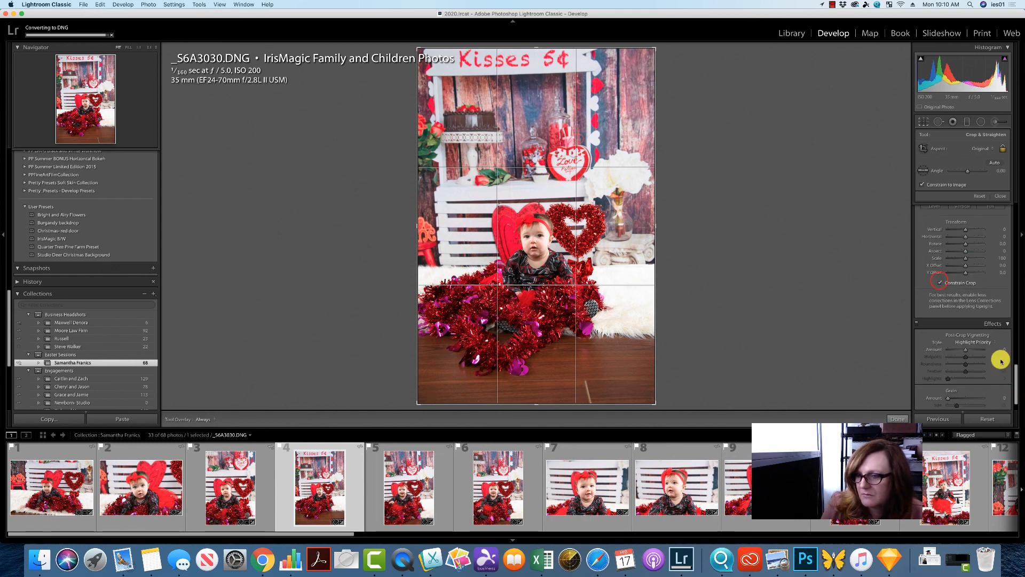
{"action": "scroll", "coordinate": [1001, 360], "scroll_direction": "up", "scroll_amount": 3}
{"action": "left_click", "coordinate": [970, 273]}
{"action": "left_click", "coordinate": [960, 261]}
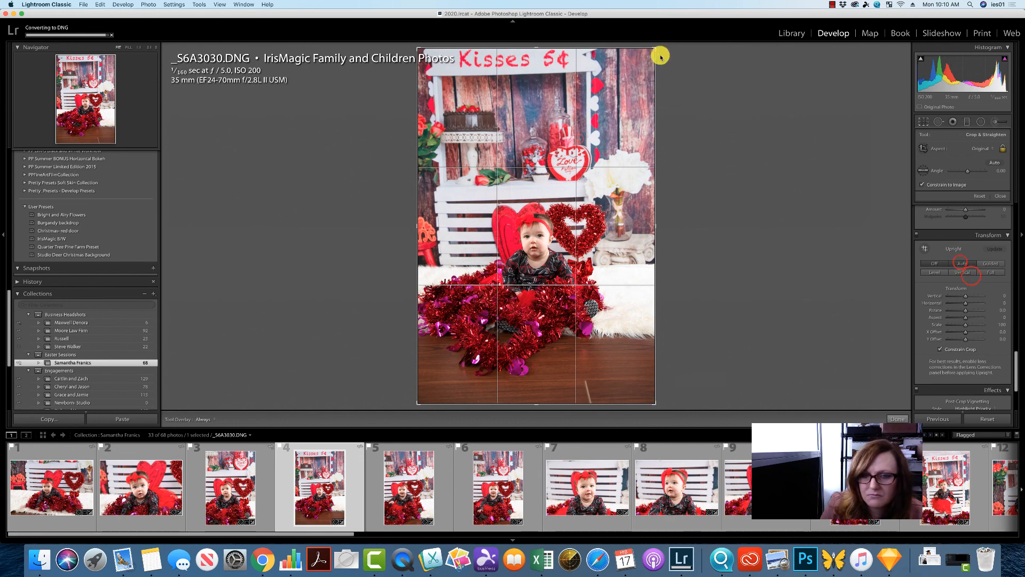
- Crop the fourth photo tighter around the baby by resizing and repositioning the crop frame
{"action": "left_click_drag", "start_coordinate": [653, 47], "coordinate": [620, 88]}
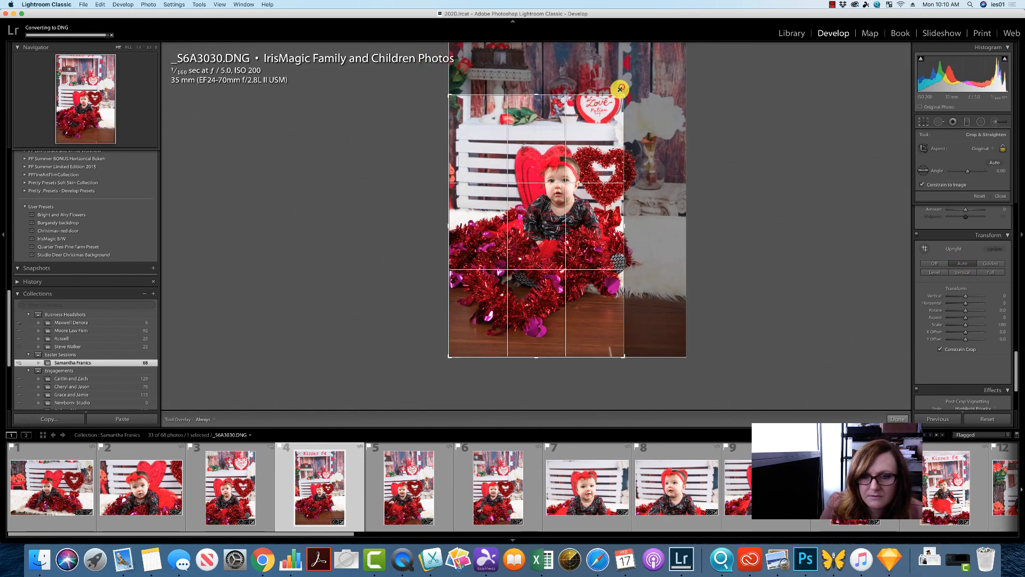
{"action": "left_click_drag", "start_coordinate": [555, 159], "coordinate": [509, 216]}
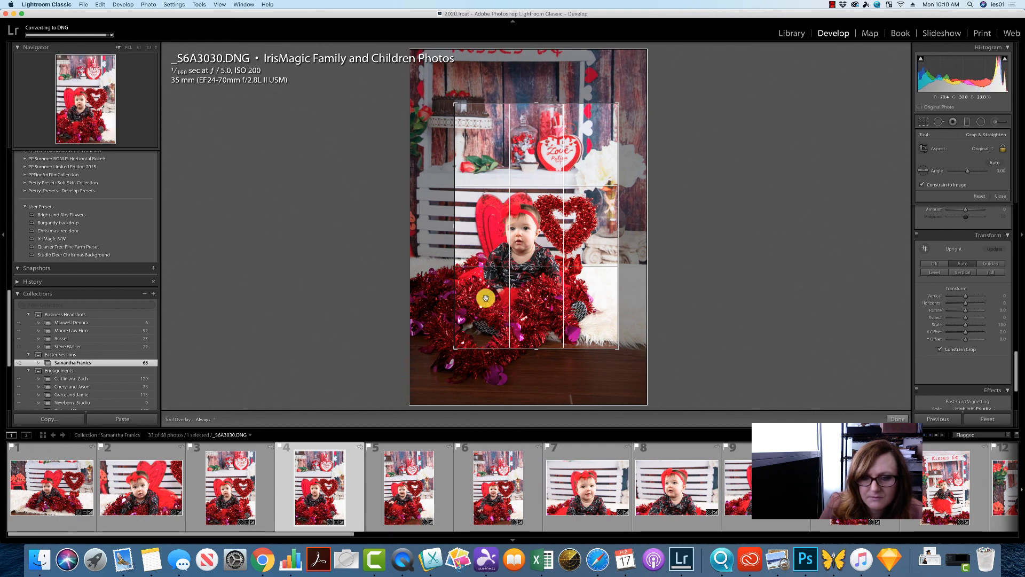
{"action": "left_click_drag", "start_coordinate": [455, 349], "coordinate": [457, 331]}
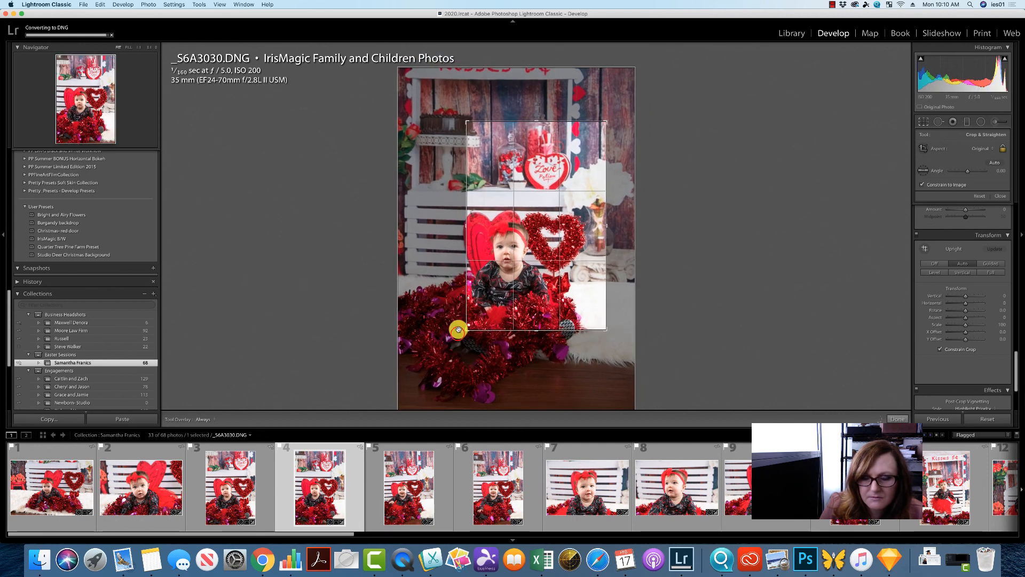
{"action": "left_click_drag", "start_coordinate": [497, 280], "coordinate": [521, 251]}
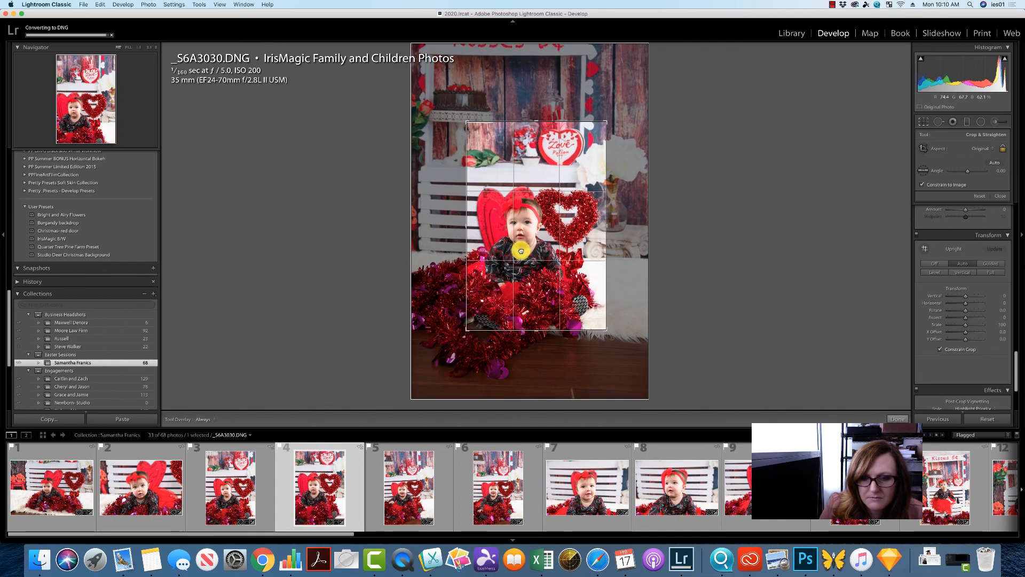
{"action": "key", "text": "Right"}
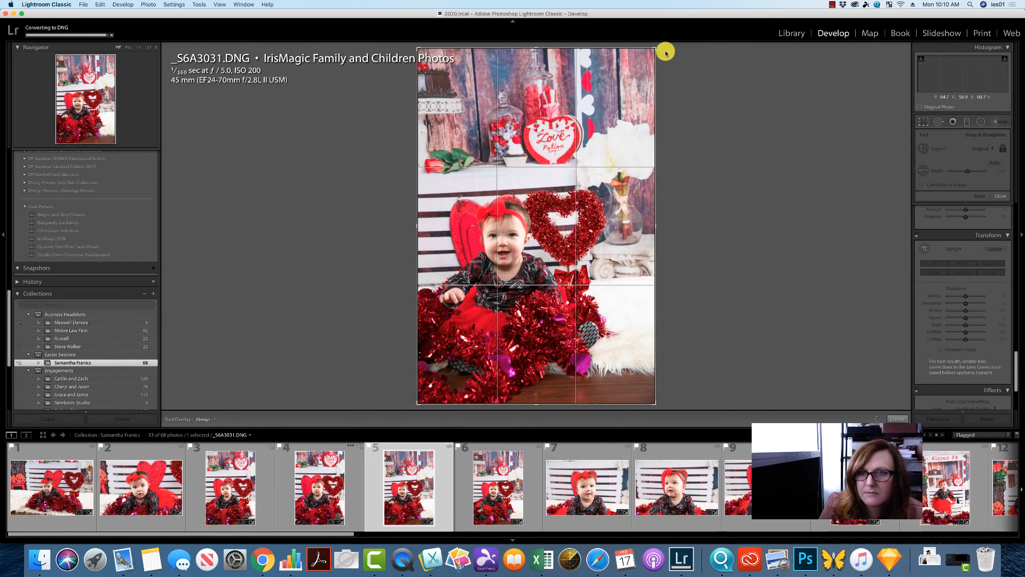
- Crop the fifth photo tighter around the baby and the heart
{"action": "left_click_drag", "start_coordinate": [665, 50], "coordinate": [622, 85]}
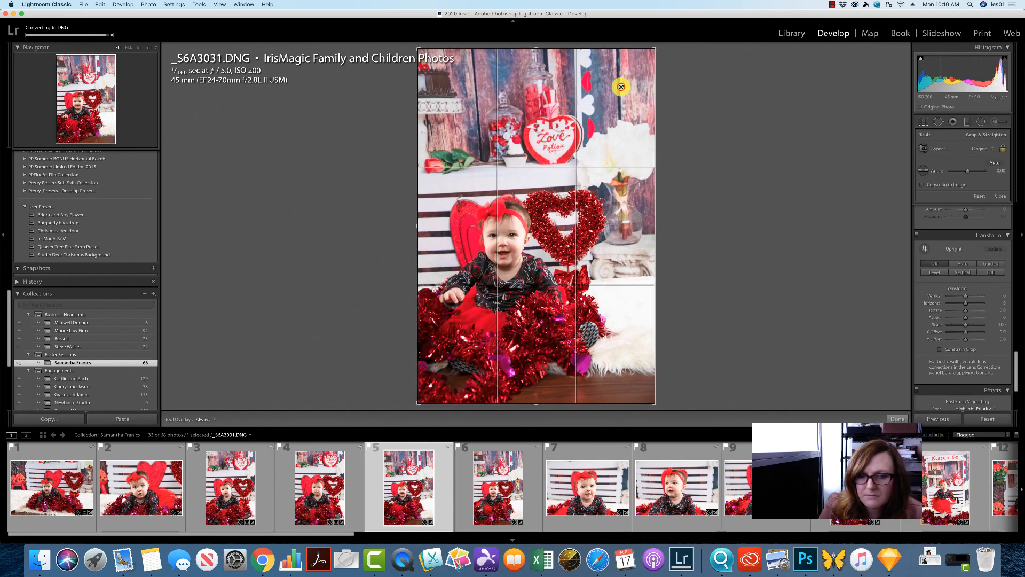
{"action": "left_click_drag", "start_coordinate": [565, 156], "coordinate": [552, 187]}
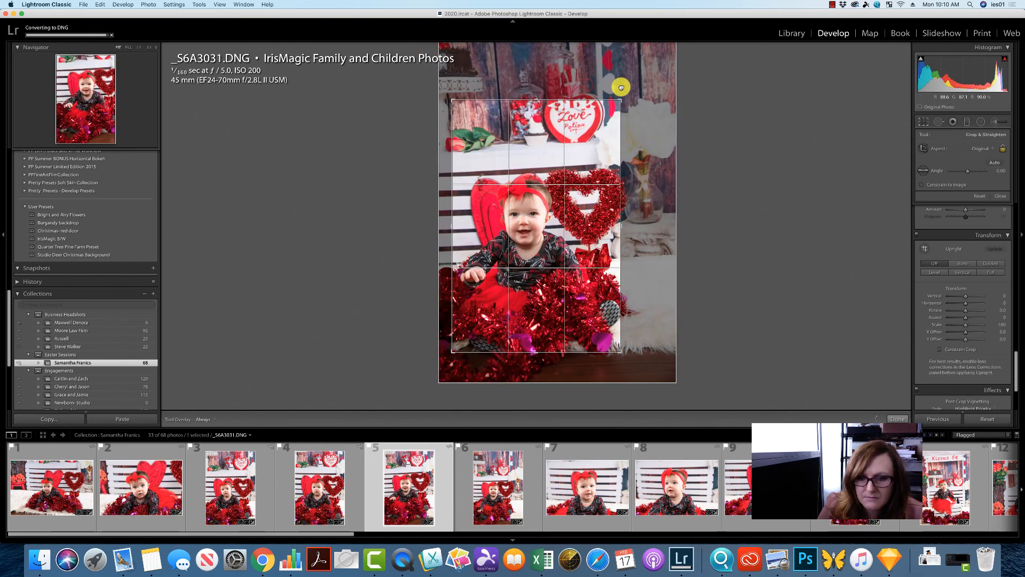
{"action": "key", "text": "Right"}
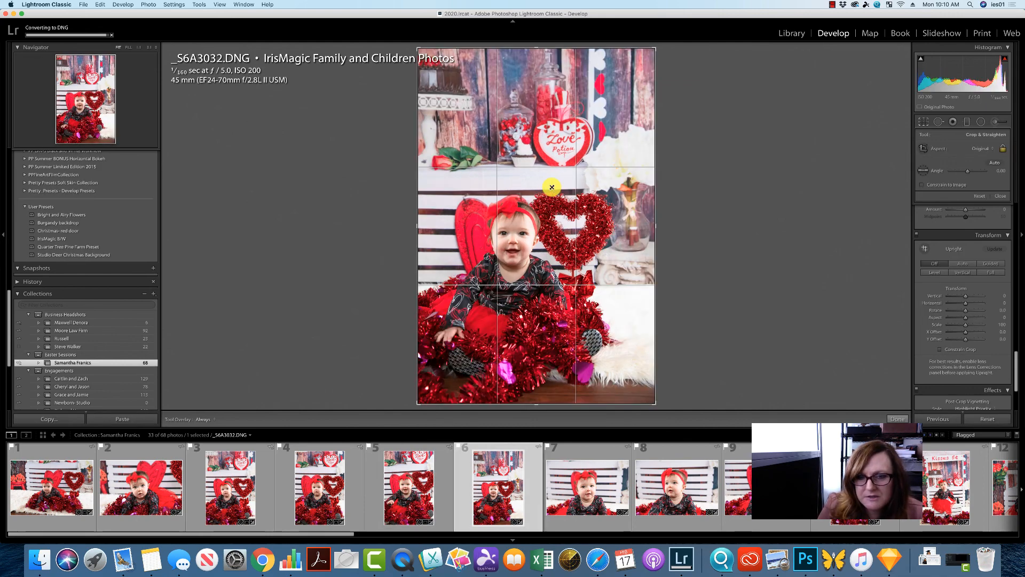
- Shrink the crop frame of the sixth photo from its upper corner
{"action": "left_click_drag", "start_coordinate": [655, 50], "coordinate": [627, 69]}
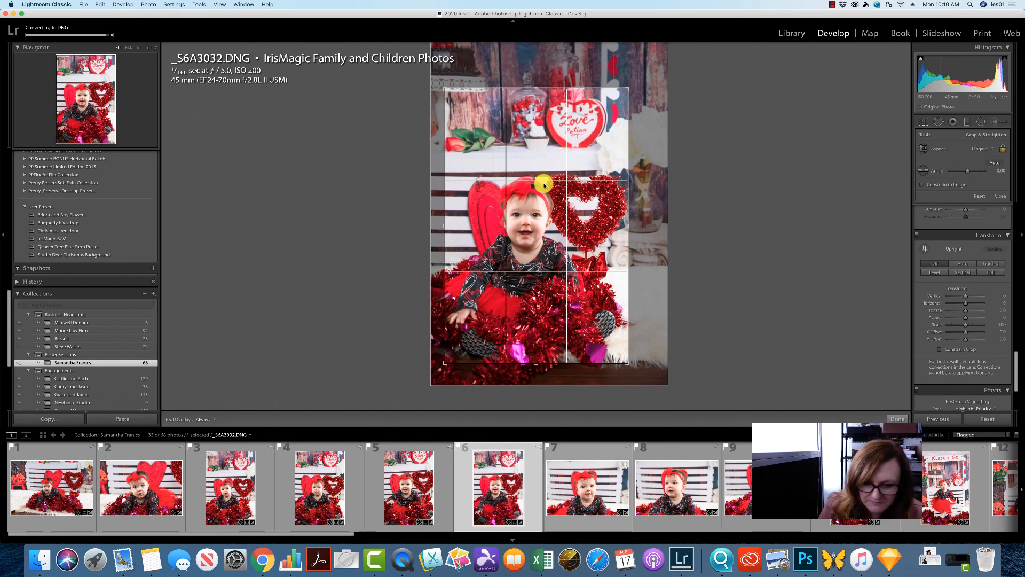
{"action": "left_click", "coordinate": [575, 494]}
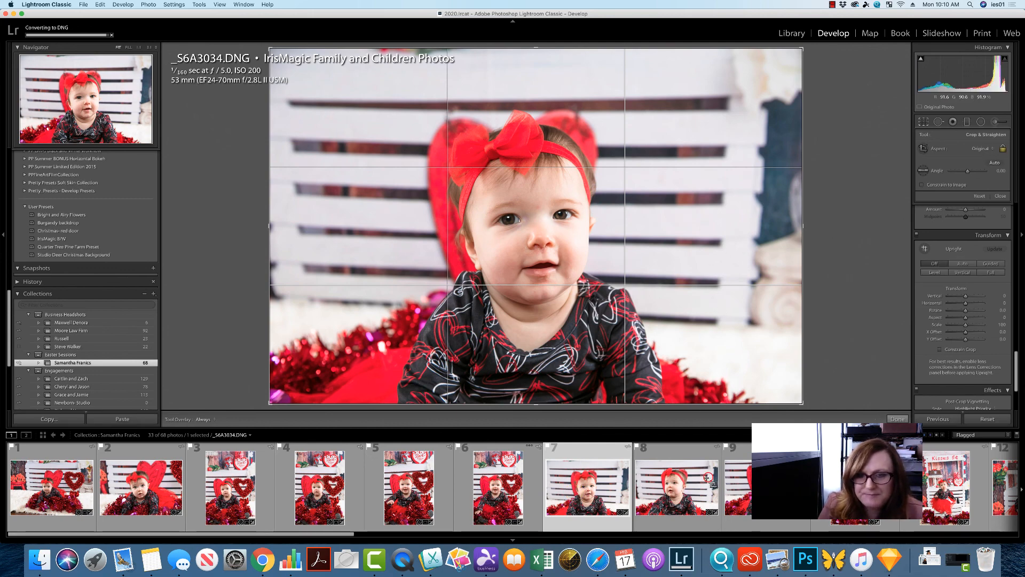
{"action": "left_click", "coordinate": [689, 481]}
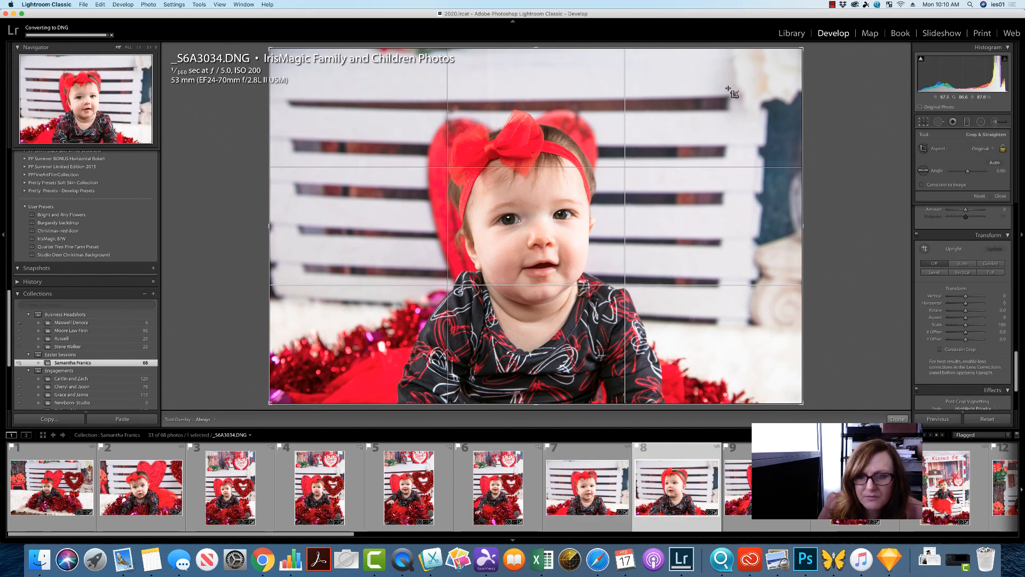
- Enable Constrain Crop and Auto Upright on the Kisses booth photo and shrink its crop slightly
{"action": "key", "text": "Right"}
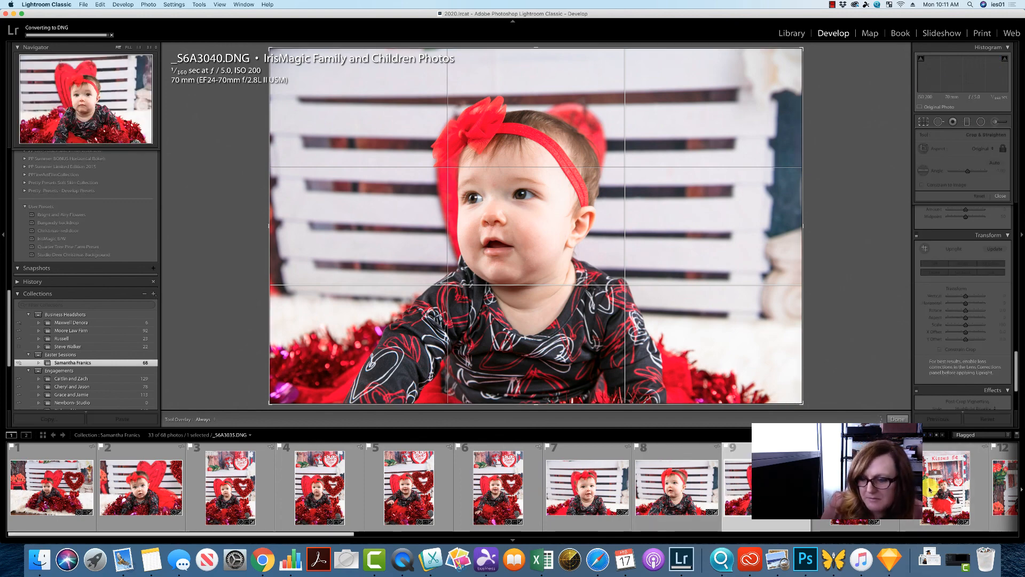
{"action": "key", "text": "Right"}
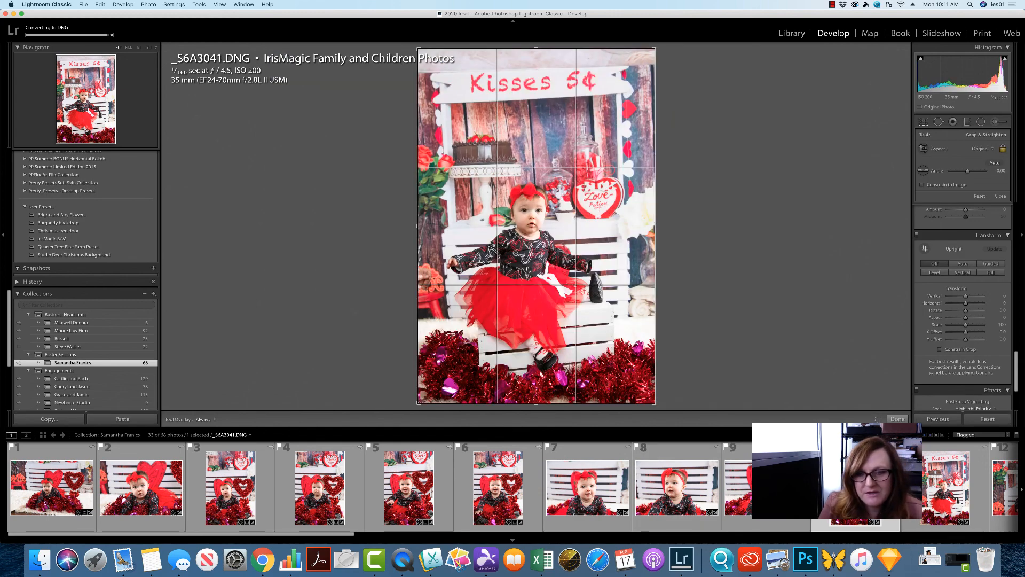
{"action": "left_click", "coordinate": [940, 349]}
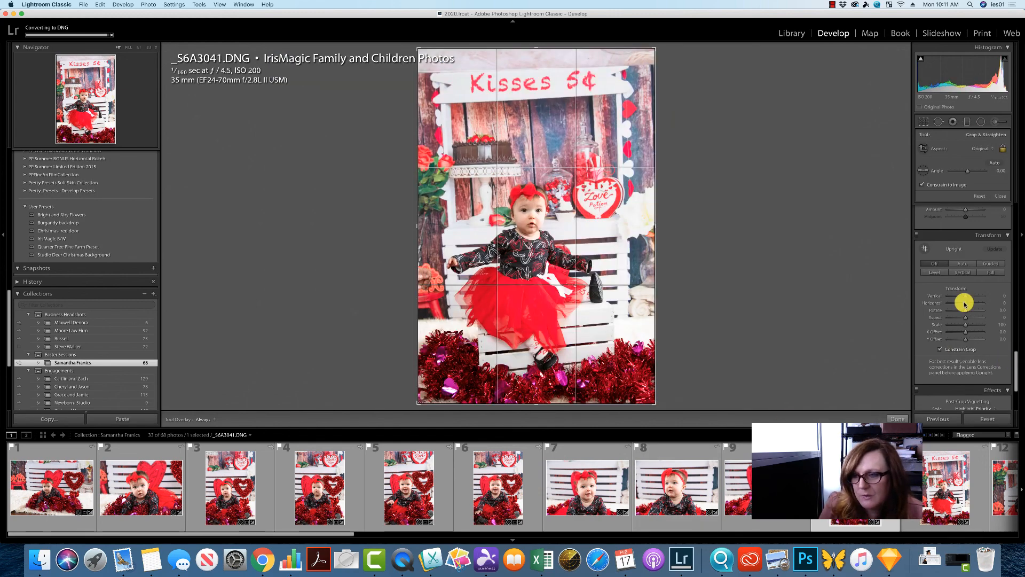
{"action": "left_click", "coordinate": [963, 264]}
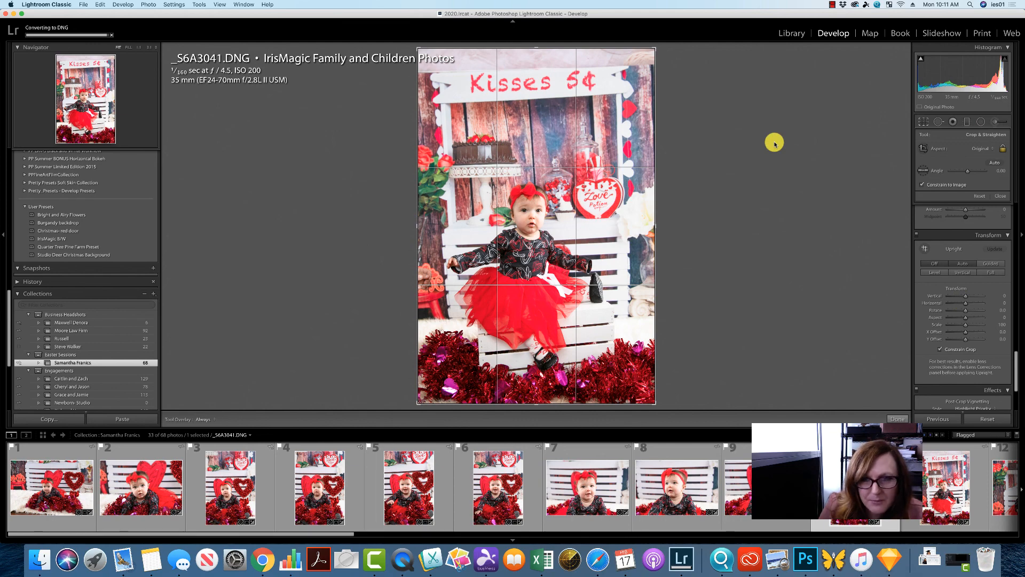
{"action": "left_click_drag", "start_coordinate": [652, 46], "coordinate": [645, 54]}
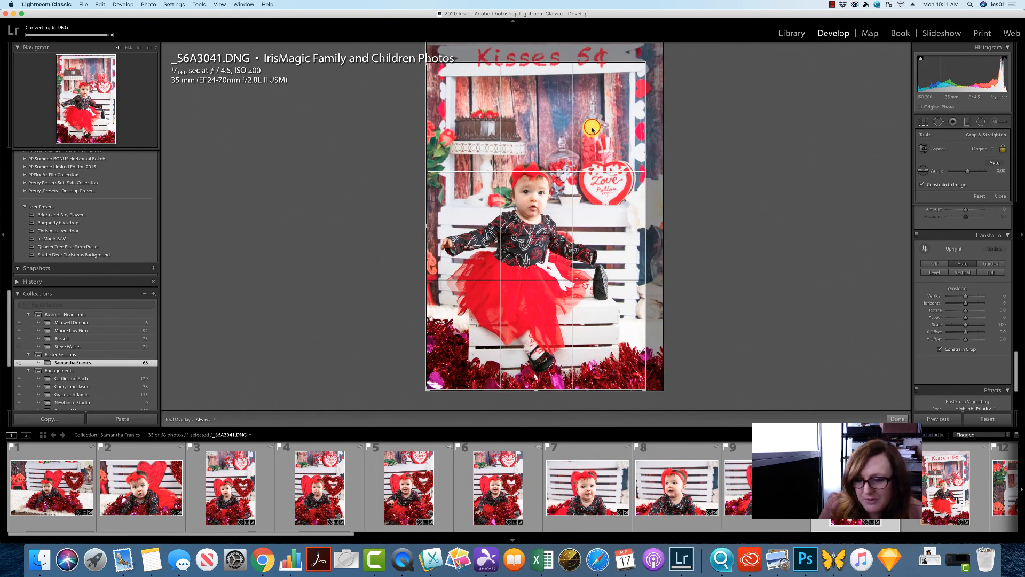
- Open the next Kisses booth photo, apply Auto Upright and crop it slightly tighter
{"action": "scroll", "coordinate": [348, 532], "scroll_direction": "right", "scroll_amount": 10}
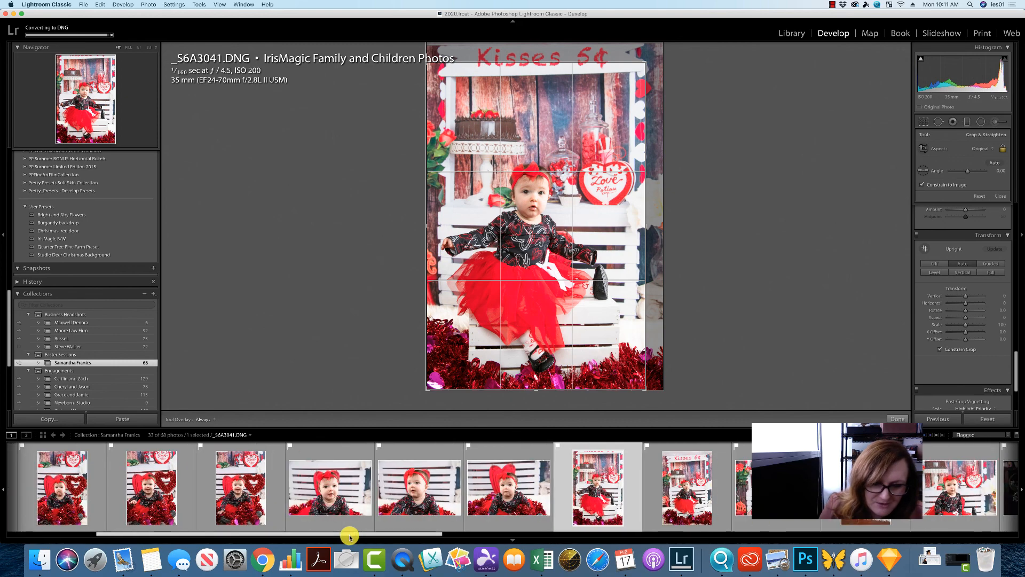
{"action": "left_click", "coordinate": [602, 484]}
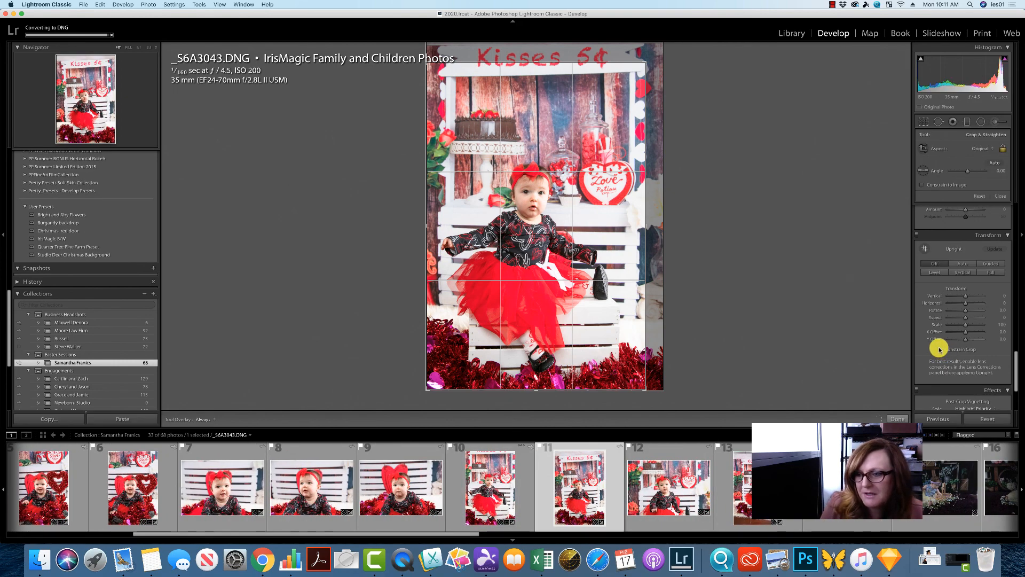
{"action": "left_click", "coordinate": [965, 263]}
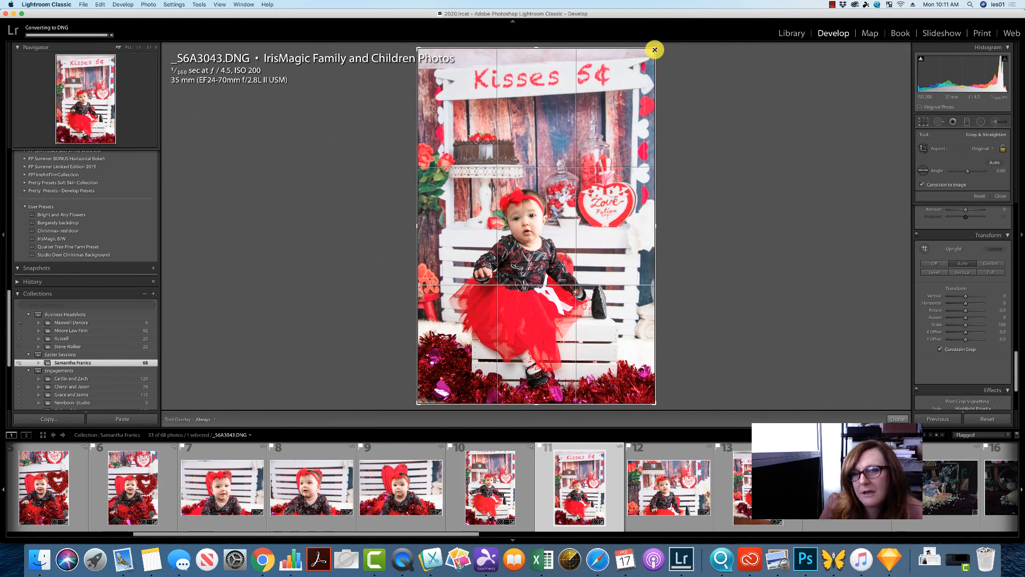
{"action": "left_click_drag", "start_coordinate": [650, 55], "coordinate": [643, 63]}
{"action": "left_click_drag", "start_coordinate": [598, 116], "coordinate": [582, 128]}
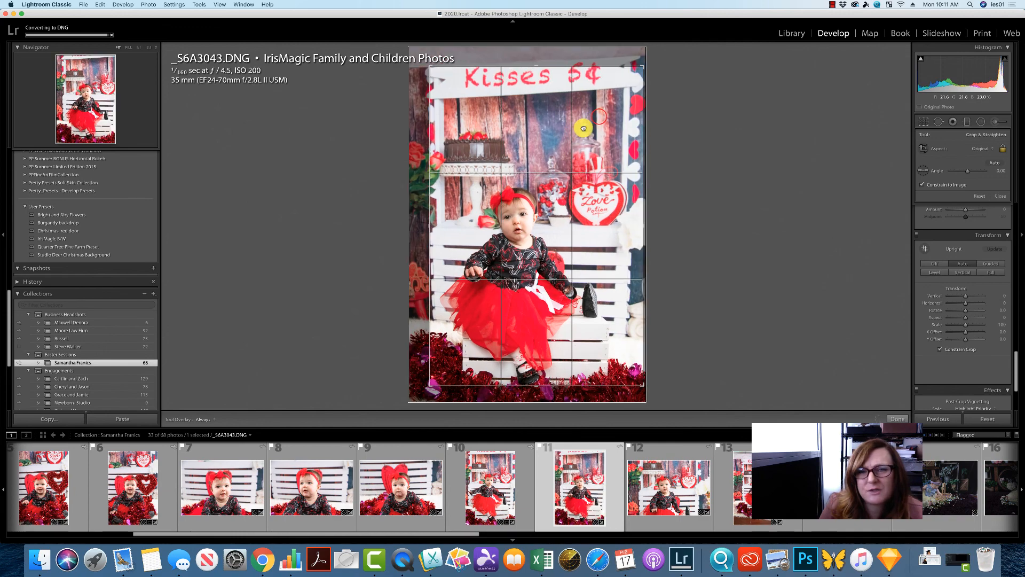
{"action": "key", "text": "Right"}
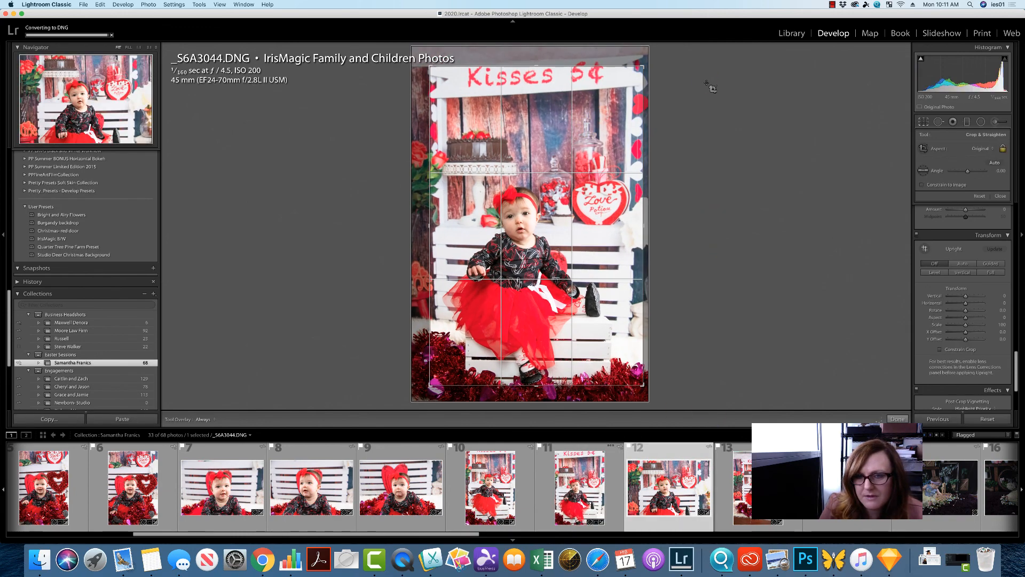
{"action": "key", "text": "Right"}
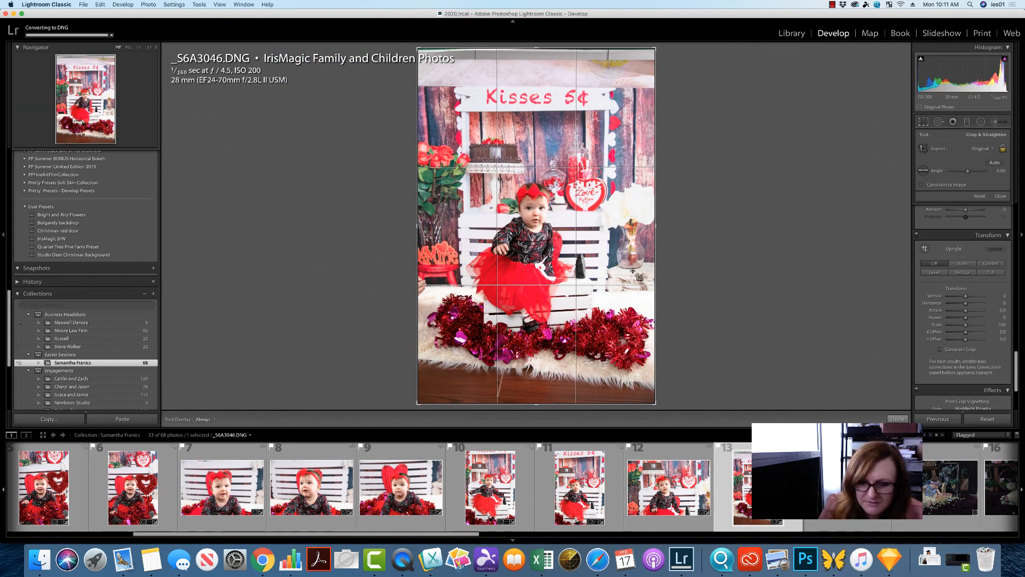
- Shrink the Kisses booth photo's crop from its upper corner to tighten around the baby
{"action": "left_click_drag", "start_coordinate": [655, 48], "coordinate": [624, 83]}
{"action": "left_click_drag", "start_coordinate": [562, 158], "coordinate": [528, 206]}
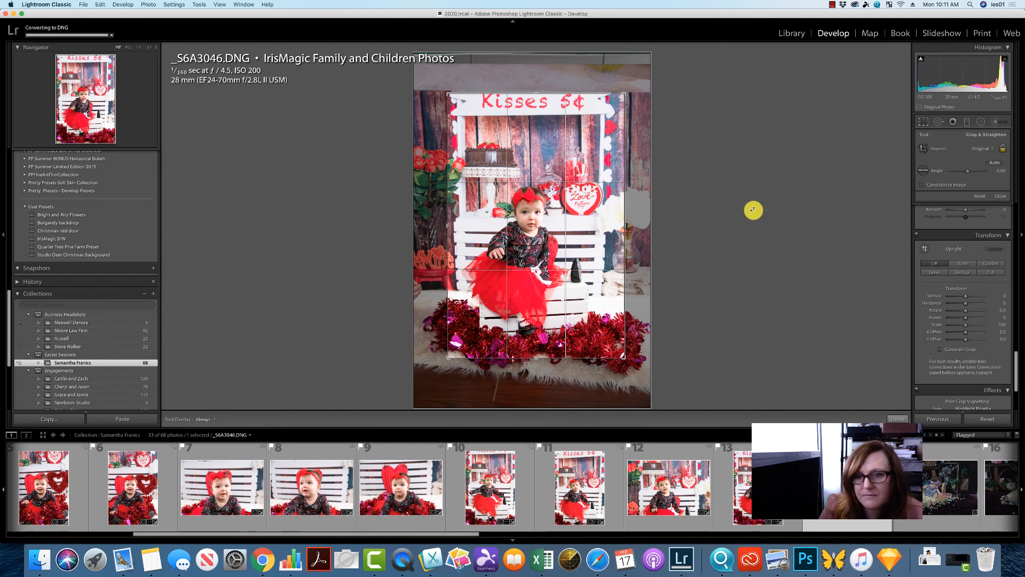
- Open the next photo and add a post-crop vignette with amount -40 and midpoint 51
{"action": "key", "text": "Right"}
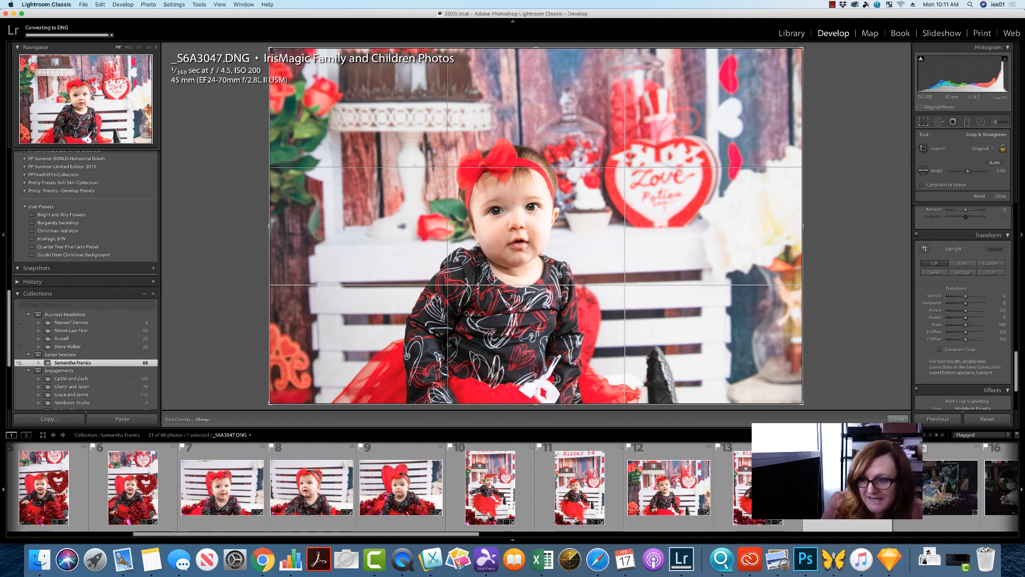
{"action": "scroll", "coordinate": [1016, 377], "scroll_direction": "down", "scroll_amount": 4}
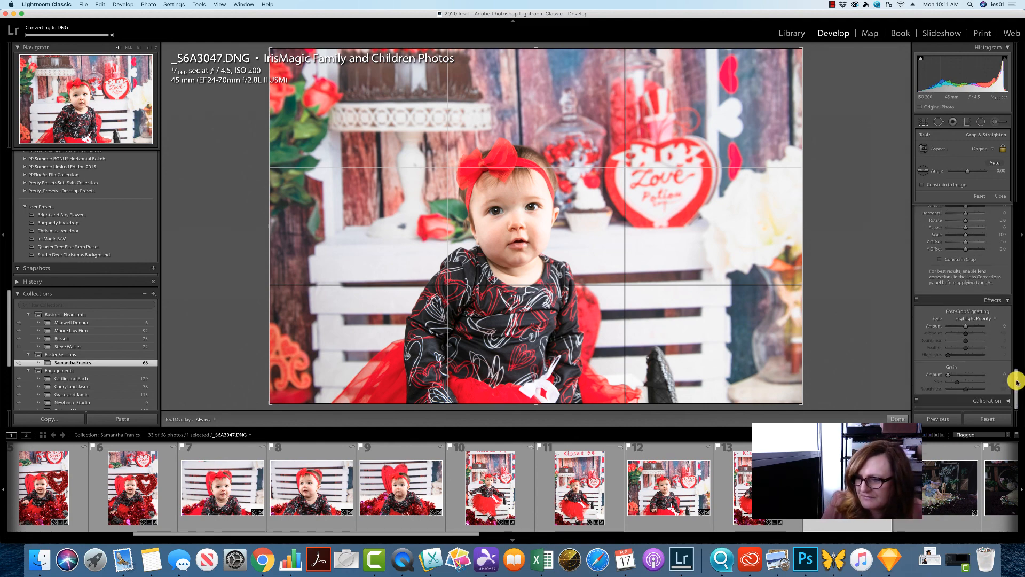
{"action": "left_click", "coordinate": [1013, 402]}
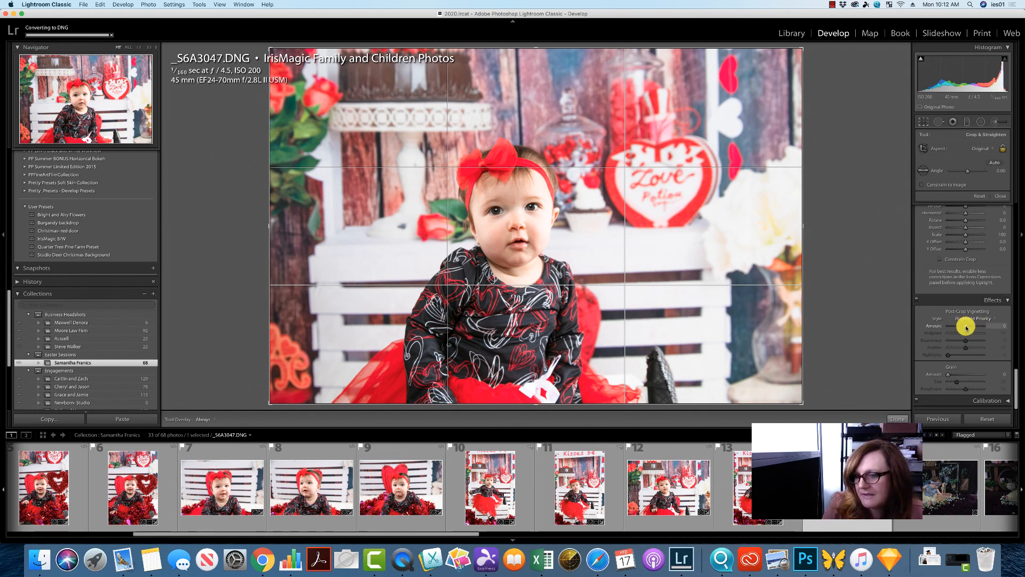
{"action": "mouse_move", "coordinate": [966, 328]}
{"action": "left_mouse_down"}
{"action": "mouse_move", "coordinate": [951, 326]}
{"action": "mouse_move", "coordinate": [966, 332]}
{"action": "left_mouse_up"}
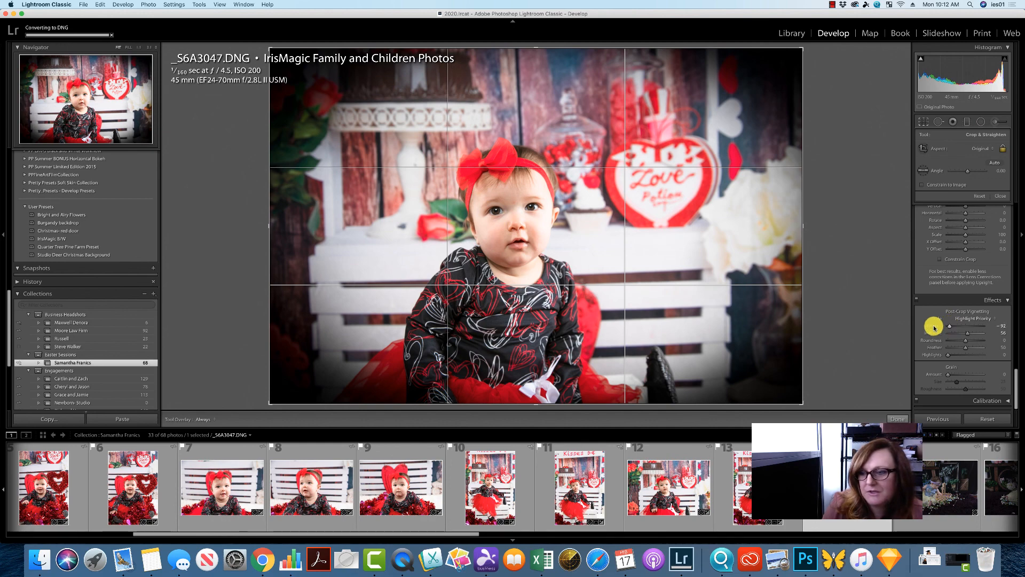
{"action": "double_click", "coordinate": [934, 326]}
{"action": "left_click_drag", "start_coordinate": [962, 325], "coordinate": [959, 328]}
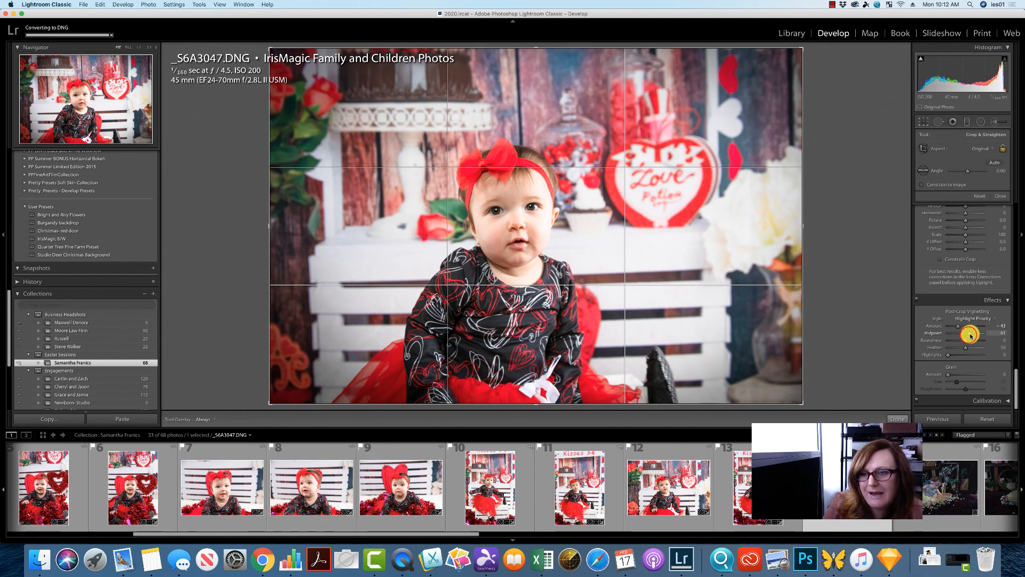
{"action": "mouse_move", "coordinate": [970, 336]}
{"action": "left_mouse_down"}
{"action": "mouse_move", "coordinate": [959, 334]}
{"action": "mouse_move", "coordinate": [967, 335]}
{"action": "left_mouse_up"}
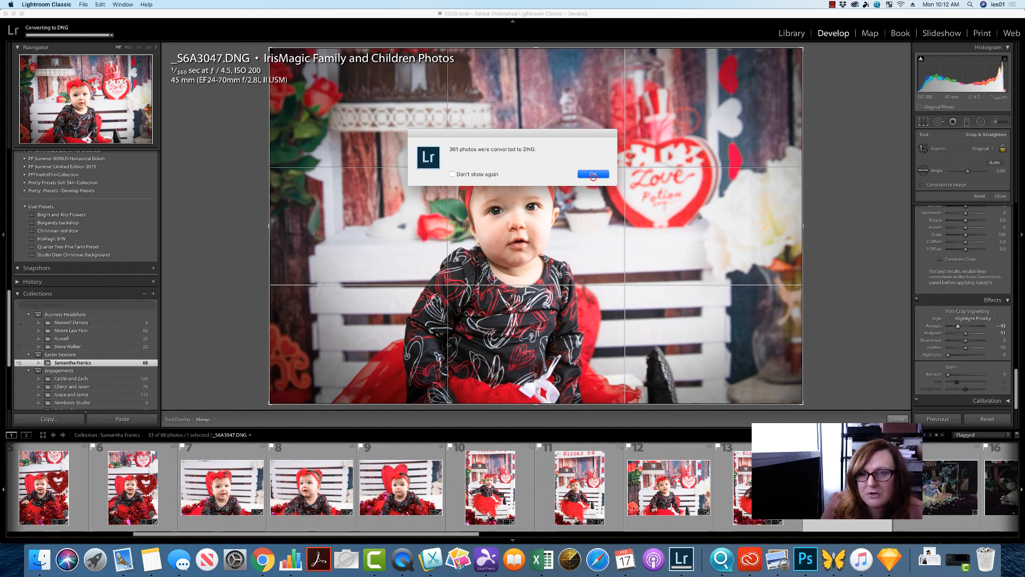
{"action": "left_click", "coordinate": [593, 174]}
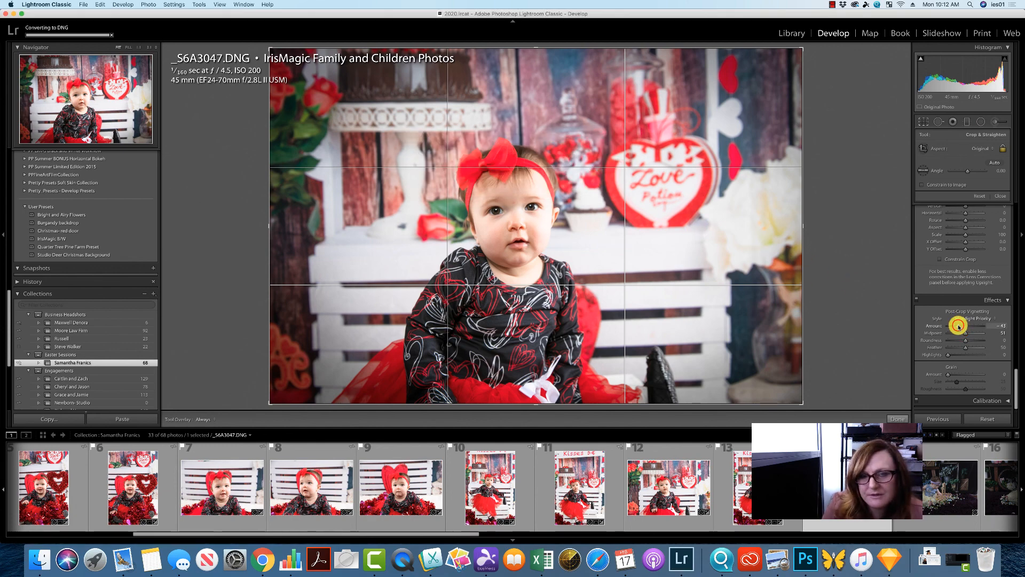
{"action": "left_click_drag", "start_coordinate": [957, 325], "coordinate": [960, 326]}
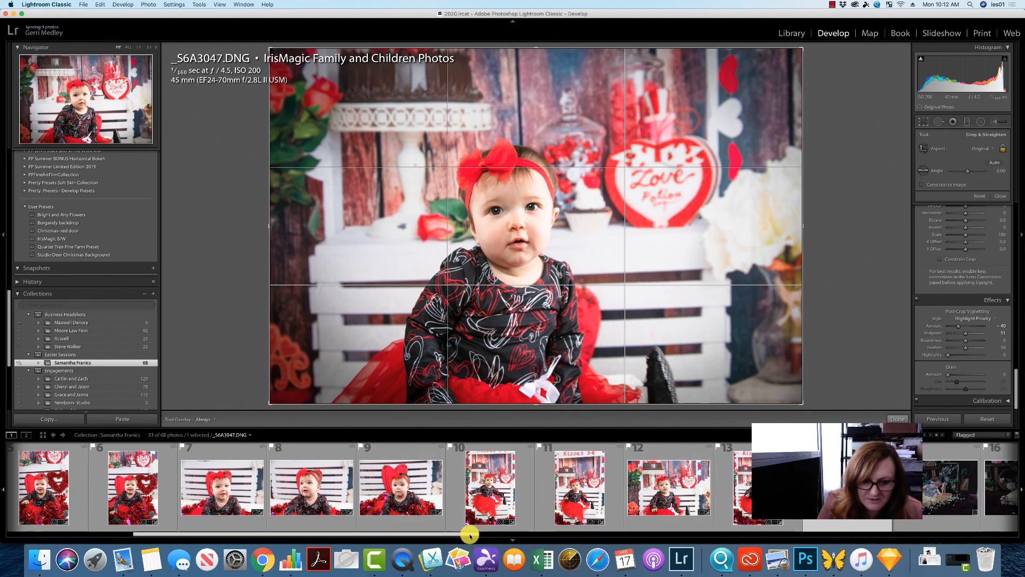
- Select all filmstrip photos and synchronize the settings, including post-crop vignetting, from the current photo
{"action": "left_click_drag", "start_coordinate": [470, 533], "coordinate": [238, 531]}
{"action": "left_click", "coordinate": [41, 497]}
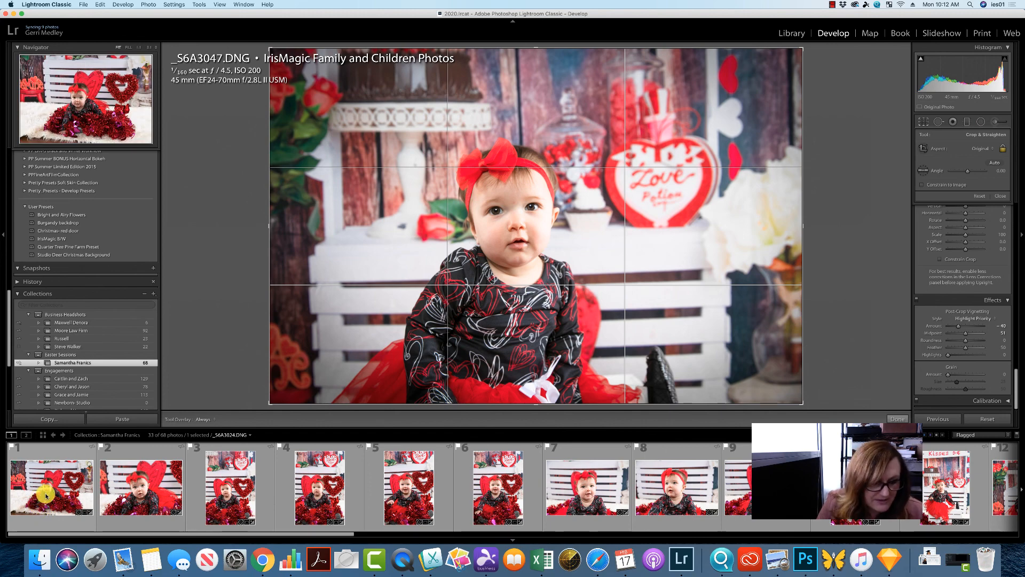
{"action": "key", "text": "super+a"}
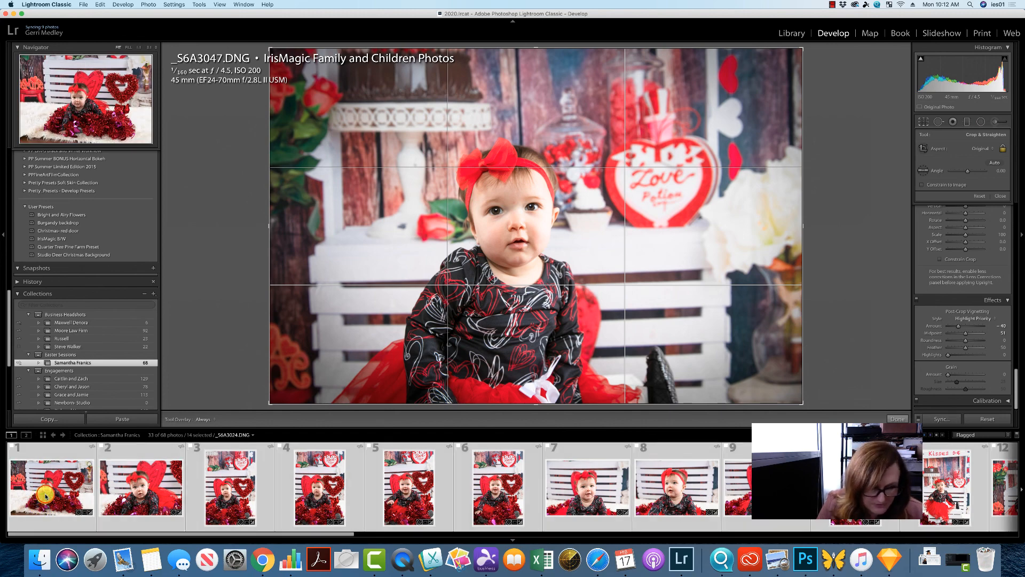
{"action": "left_click", "coordinate": [942, 419]}
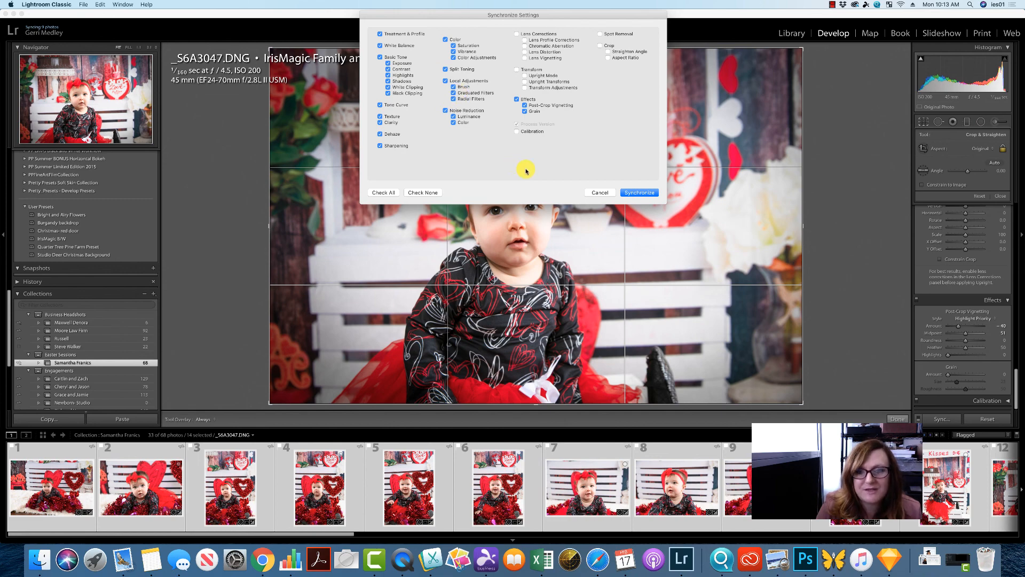
{"action": "left_click", "coordinate": [644, 196]}
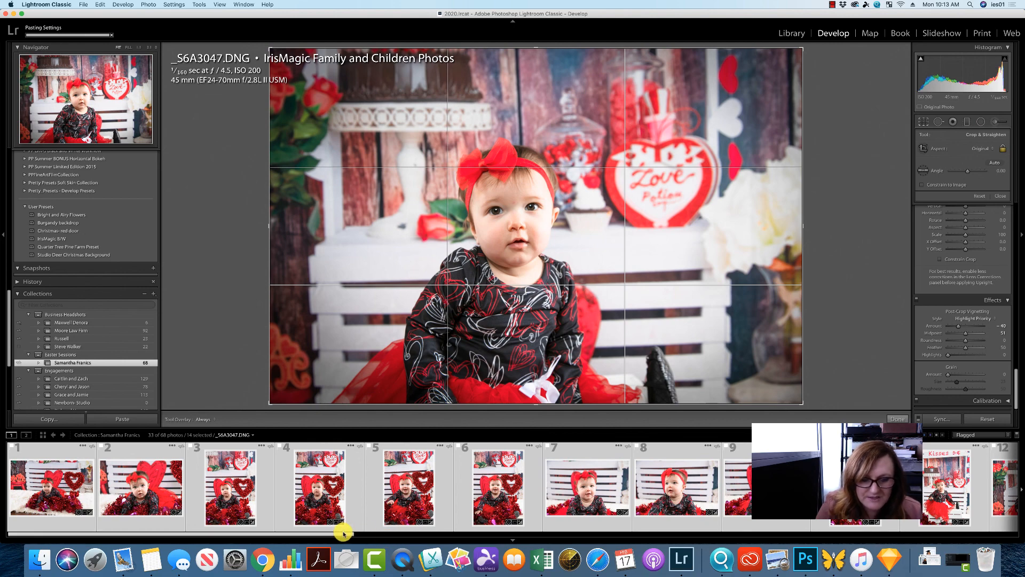
- Clear the photo selection in the filmstrip
{"action": "left_click_drag", "start_coordinate": [343, 532], "coordinate": [317, 533]}
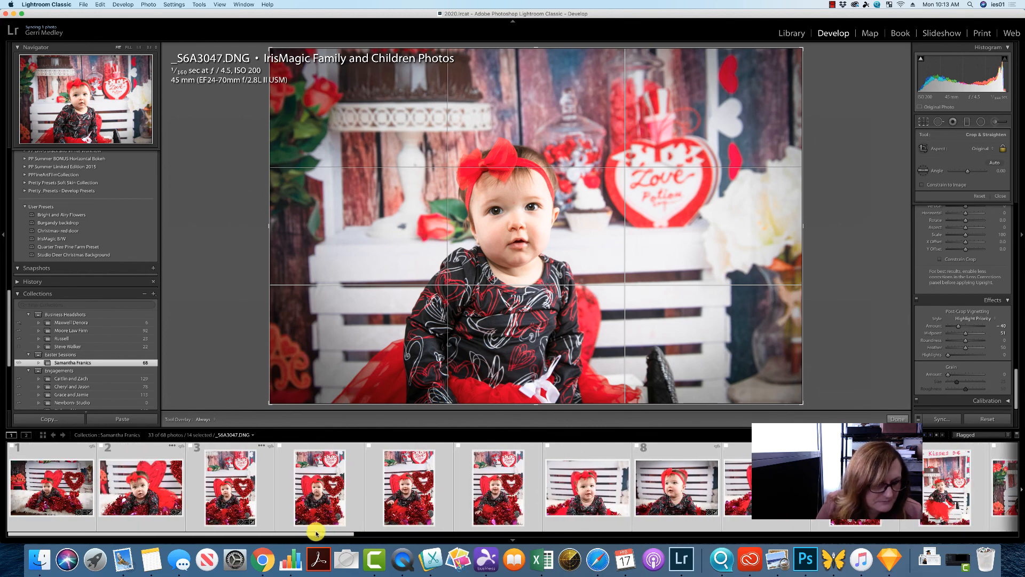
{"action": "left_click", "coordinate": [103, 6]}
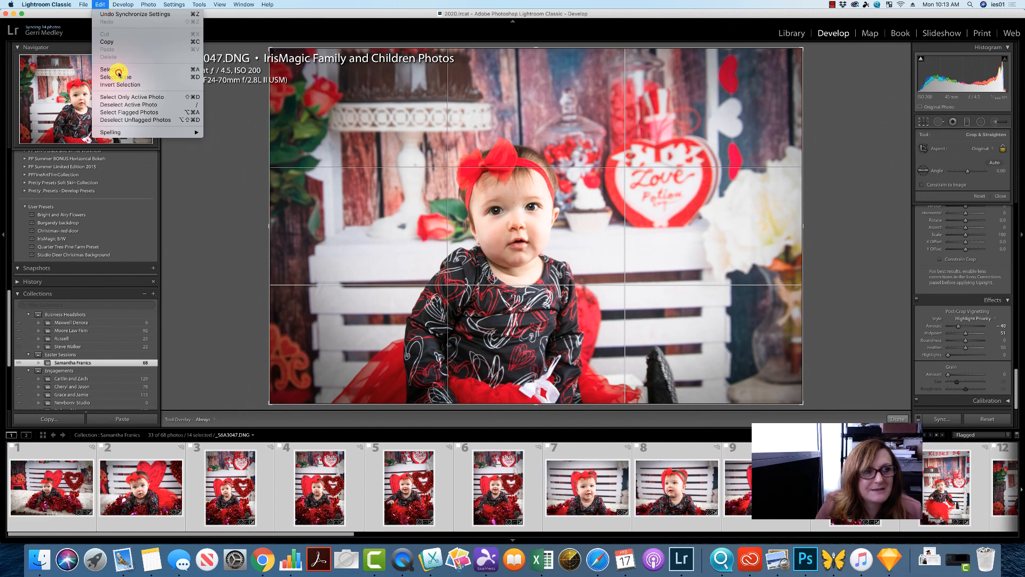
{"action": "left_click", "coordinate": [118, 70]}
{"action": "left_click", "coordinate": [100, 5]}
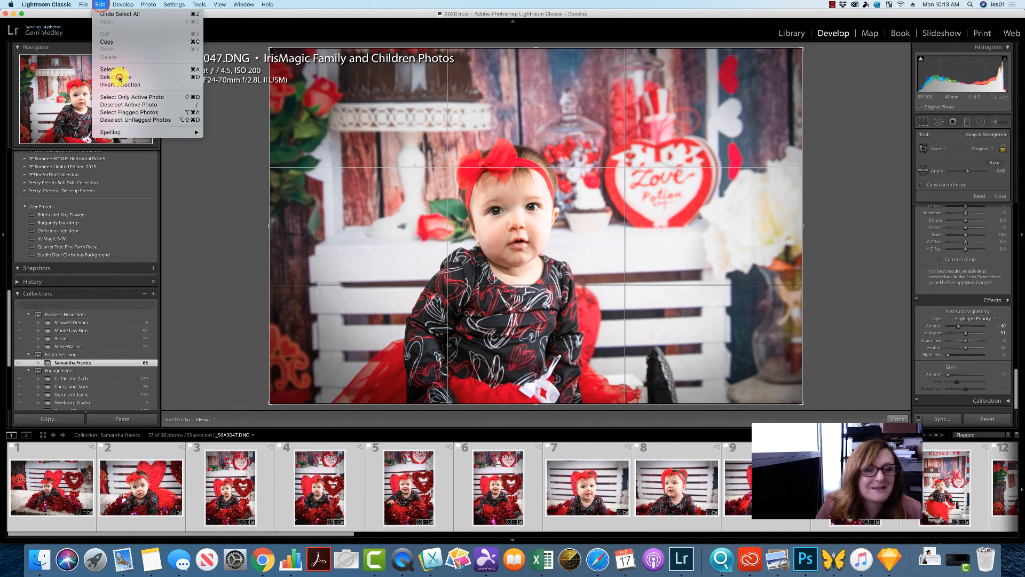
{"action": "left_click", "coordinate": [118, 78]}
- Open the first photo of the session and close the crop tool
{"action": "scroll", "coordinate": [82, 480], "scroll_direction": "down", "scroll_amount": 5}
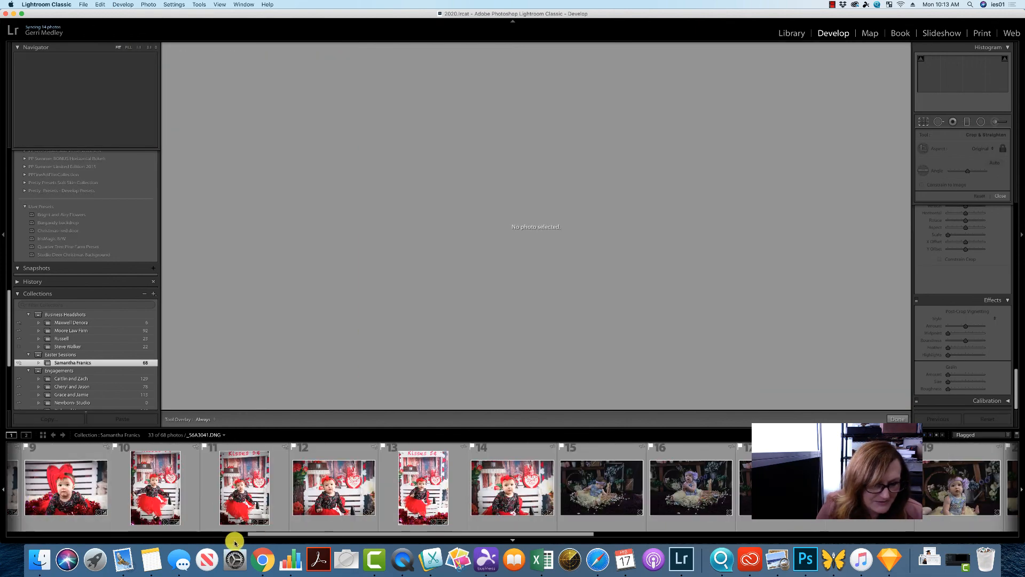
{"action": "left_click_drag", "start_coordinate": [343, 533], "coordinate": [2, 529]}
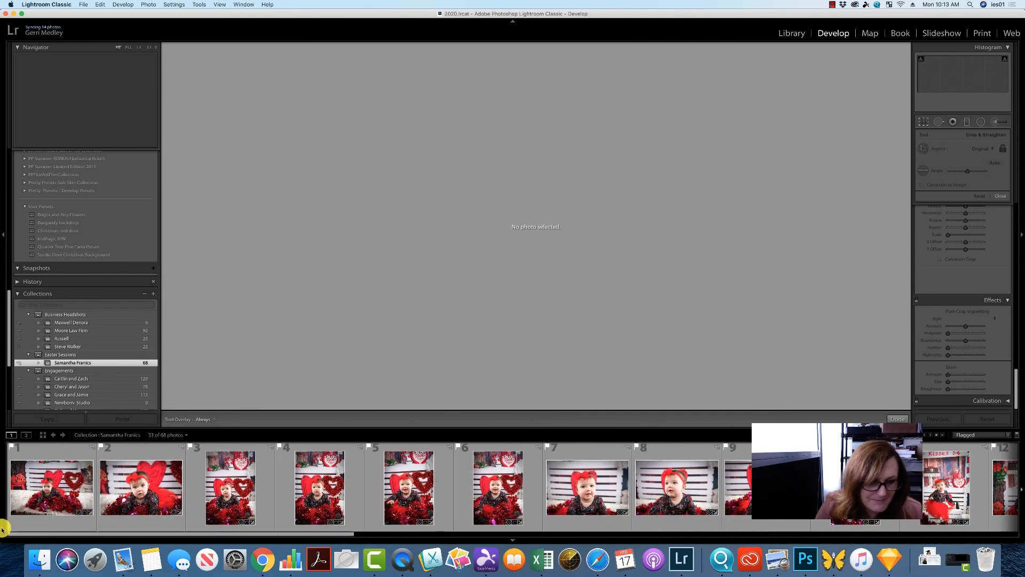
{"action": "left_click", "coordinate": [17, 487]}
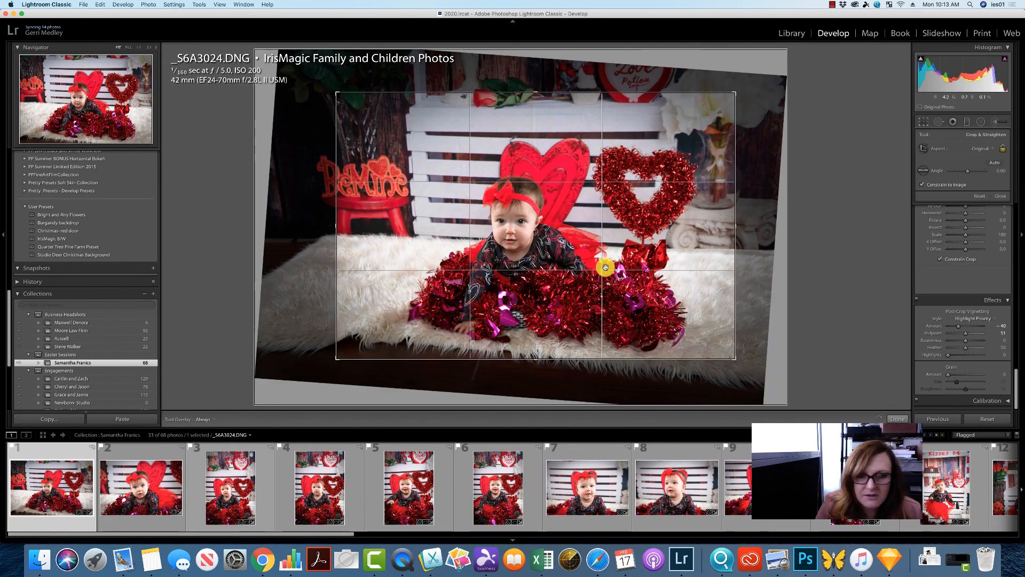
{"action": "left_click", "coordinate": [1002, 195]}
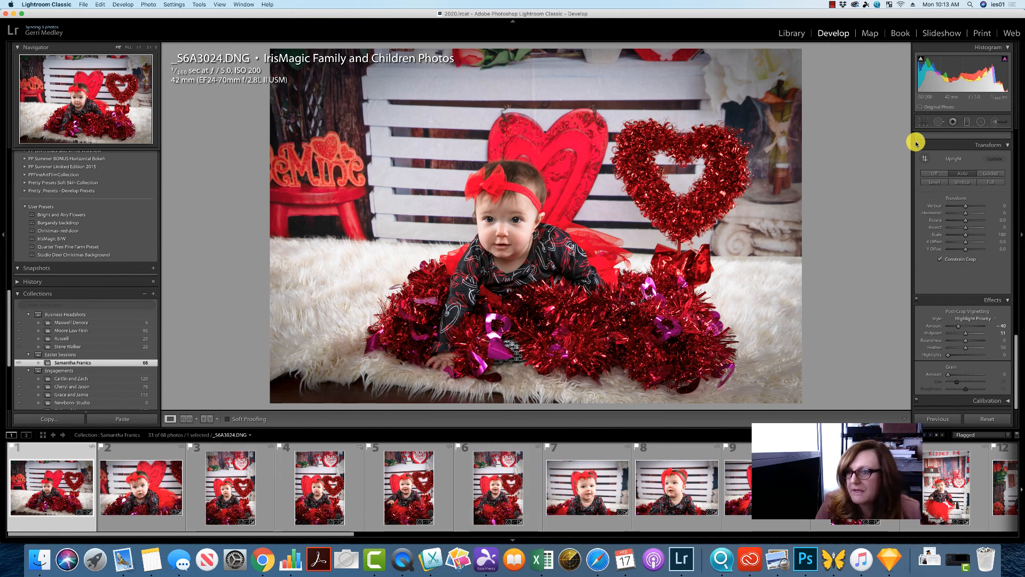
- Switch to Spot Removal with size 79 and feather 59, and heal the dark floor in the lower-left corner
{"action": "left_click", "coordinate": [940, 122]}
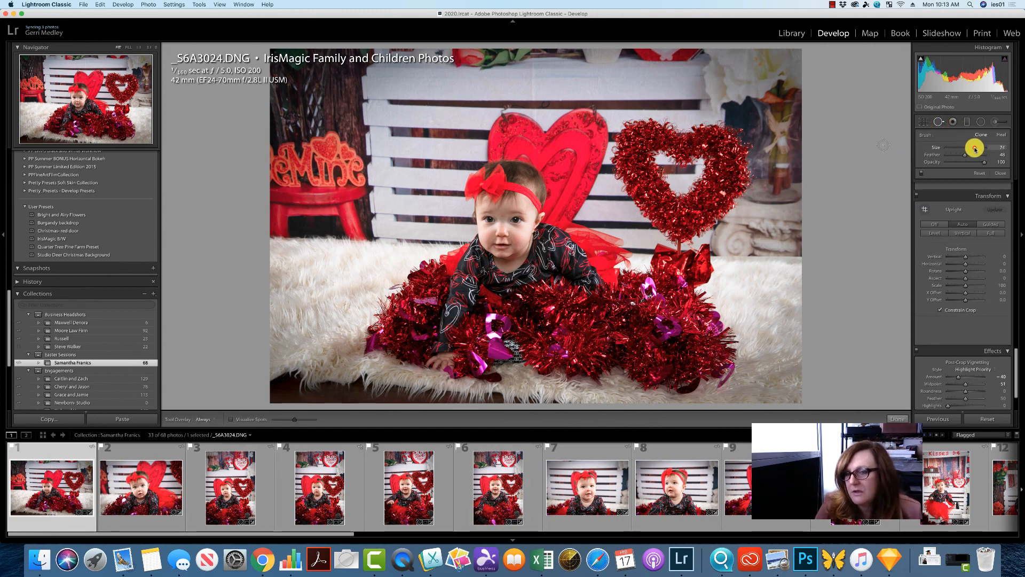
{"action": "mouse_move", "coordinate": [974, 150]}
{"action": "left_mouse_down"}
{"action": "mouse_move", "coordinate": [966, 156]}
{"action": "mouse_move", "coordinate": [977, 150]}
{"action": "left_mouse_up"}
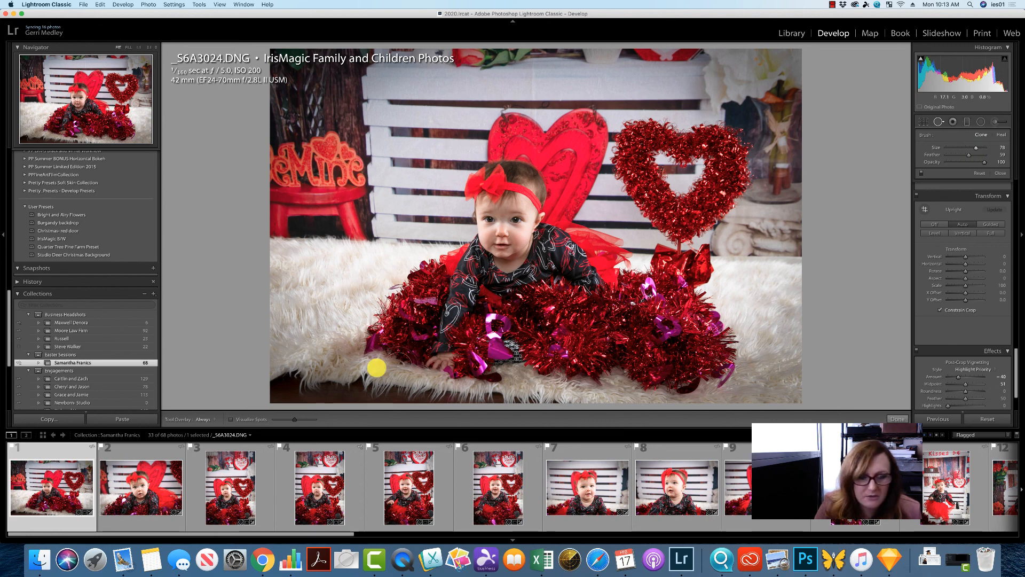
{"action": "left_click", "coordinate": [284, 378]}
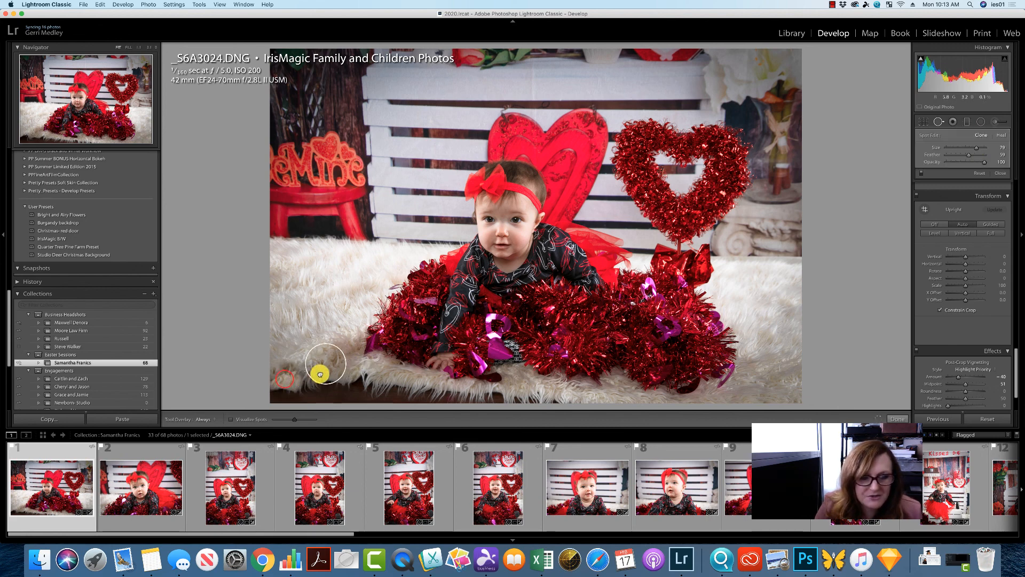
{"action": "left_click", "coordinate": [354, 385]}
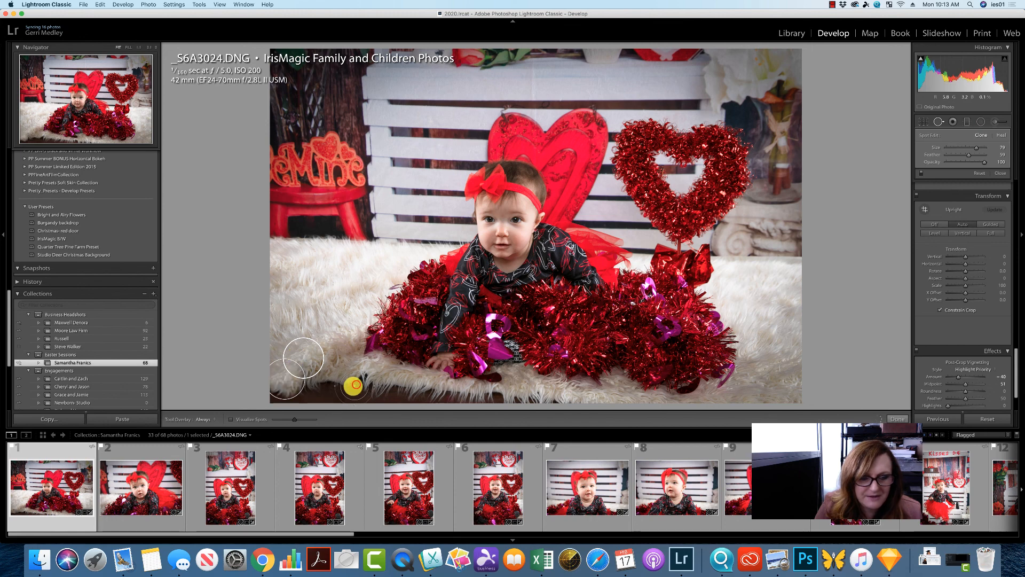
{"action": "left_click_drag", "start_coordinate": [354, 385], "coordinate": [266, 394]}
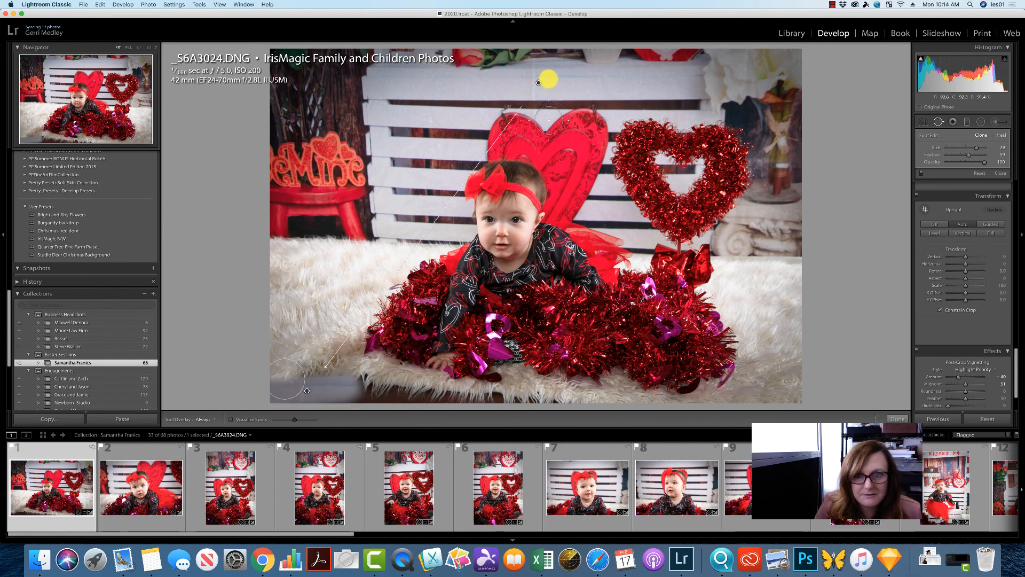
{"action": "mouse_move", "coordinate": [538, 82]}
{"action": "left_mouse_down"}
{"action": "mouse_move", "coordinate": [542, 69]}
{"action": "mouse_move", "coordinate": [374, 230]}
{"action": "mouse_move", "coordinate": [318, 343]}
{"action": "mouse_move", "coordinate": [299, 345]}
{"action": "left_mouse_up"}
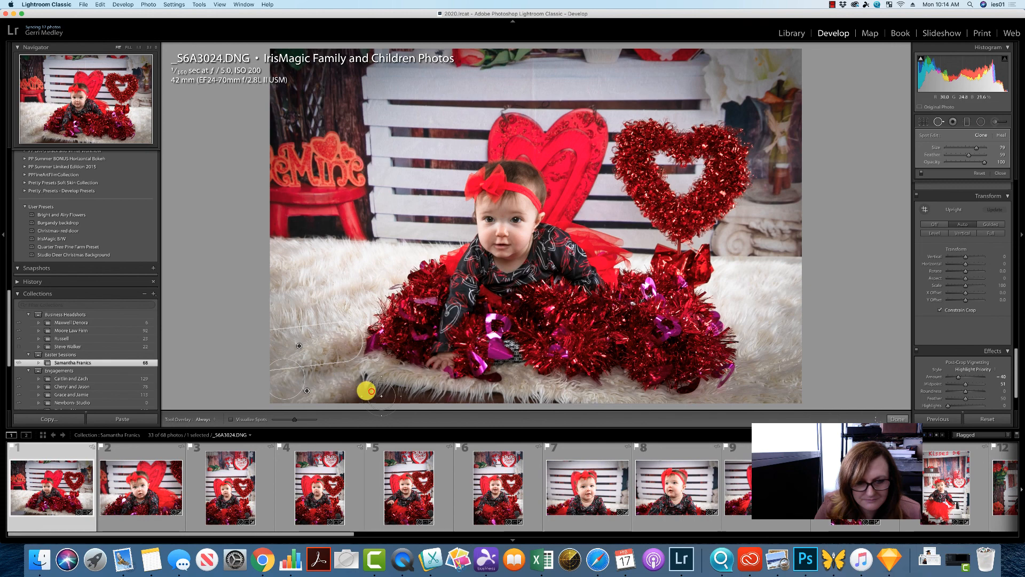
{"action": "mouse_move", "coordinate": [372, 392]}
{"action": "left_mouse_down"}
{"action": "mouse_move", "coordinate": [328, 386]}
{"action": "mouse_move", "coordinate": [328, 374]}
{"action": "left_mouse_up"}
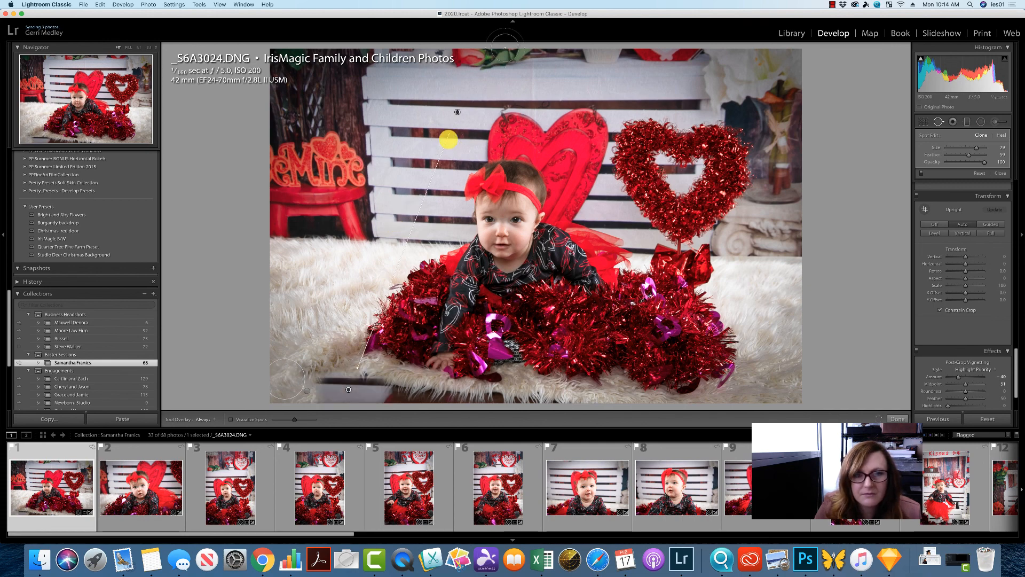
{"action": "left_click_drag", "start_coordinate": [458, 111], "coordinate": [300, 347]}
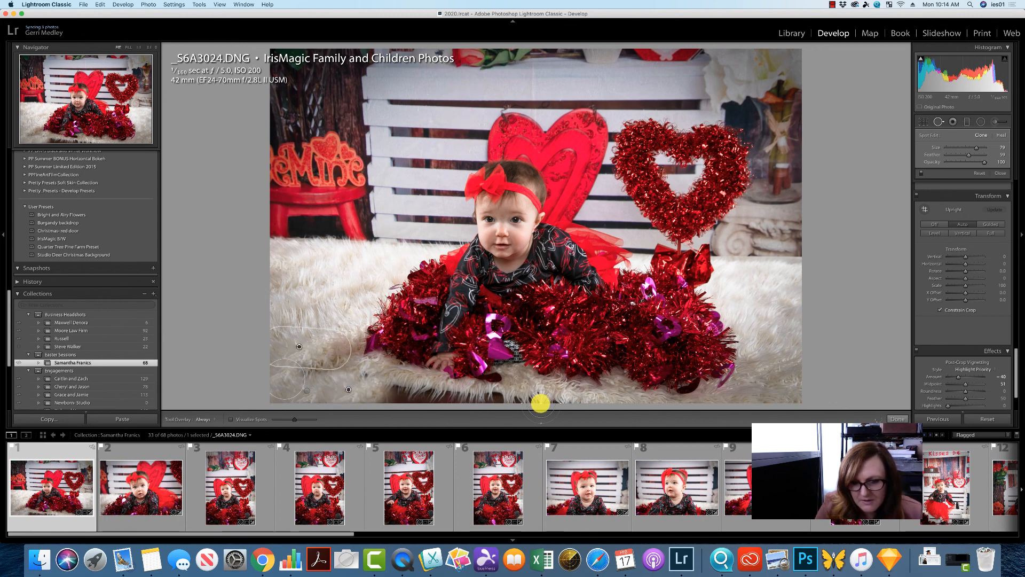
- Heal the dark floor strip along the bottom edge of the photo with more spot removal spots
{"action": "left_click", "coordinate": [553, 404]}
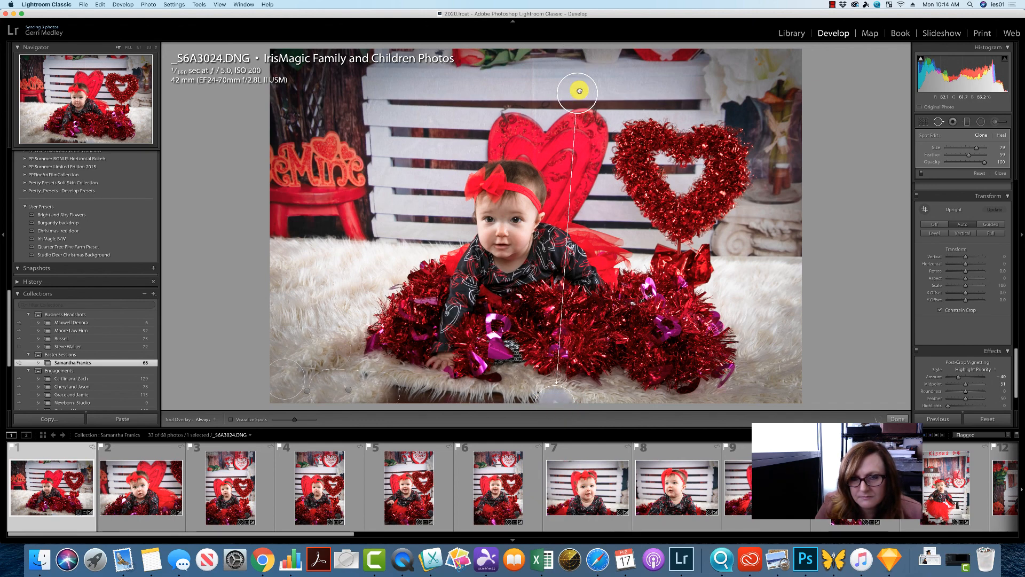
{"action": "left_click_drag", "start_coordinate": [580, 91], "coordinate": [583, 393]}
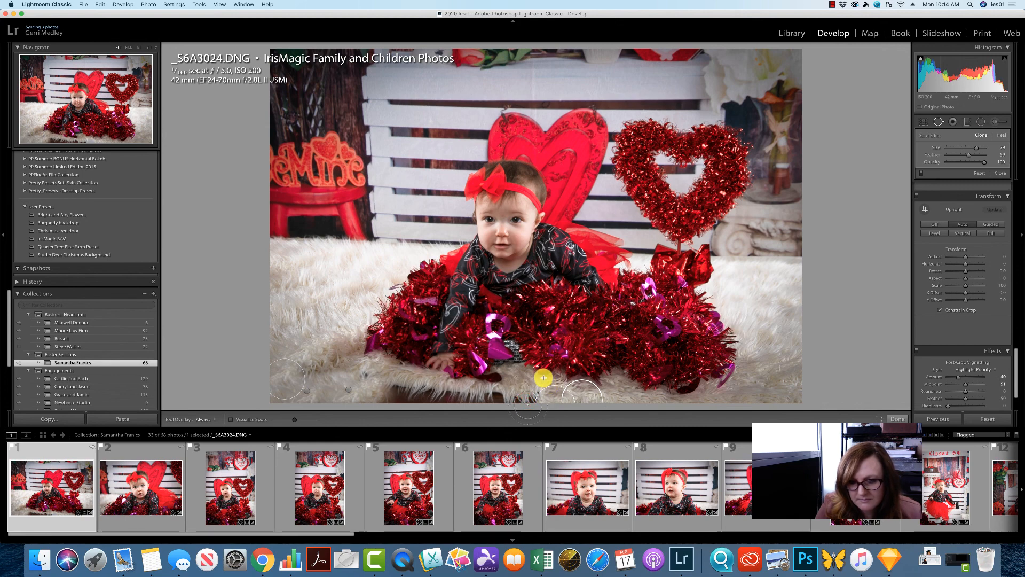
{"action": "left_click", "coordinate": [454, 389]}
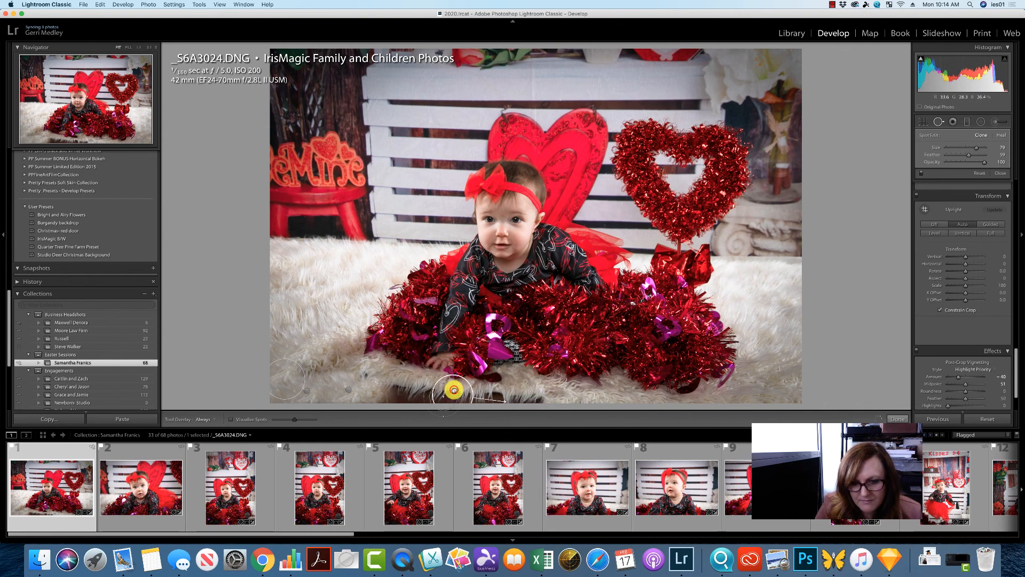
{"action": "left_click_drag", "start_coordinate": [454, 389], "coordinate": [446, 409]}
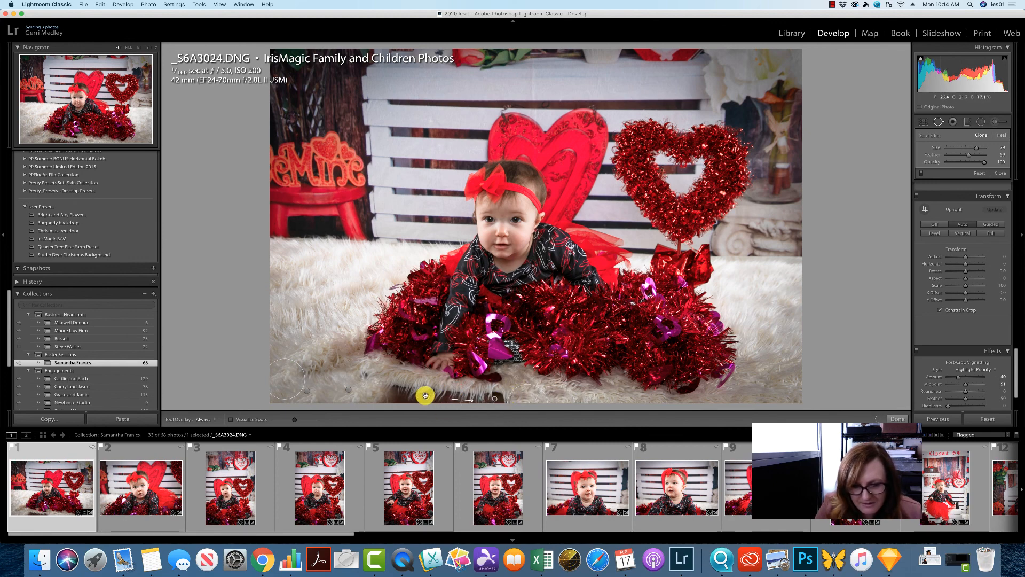
{"action": "mouse_move", "coordinate": [425, 397]}
{"action": "left_mouse_down"}
{"action": "mouse_move", "coordinate": [478, 389]}
{"action": "mouse_move", "coordinate": [541, 399]}
{"action": "left_mouse_up"}
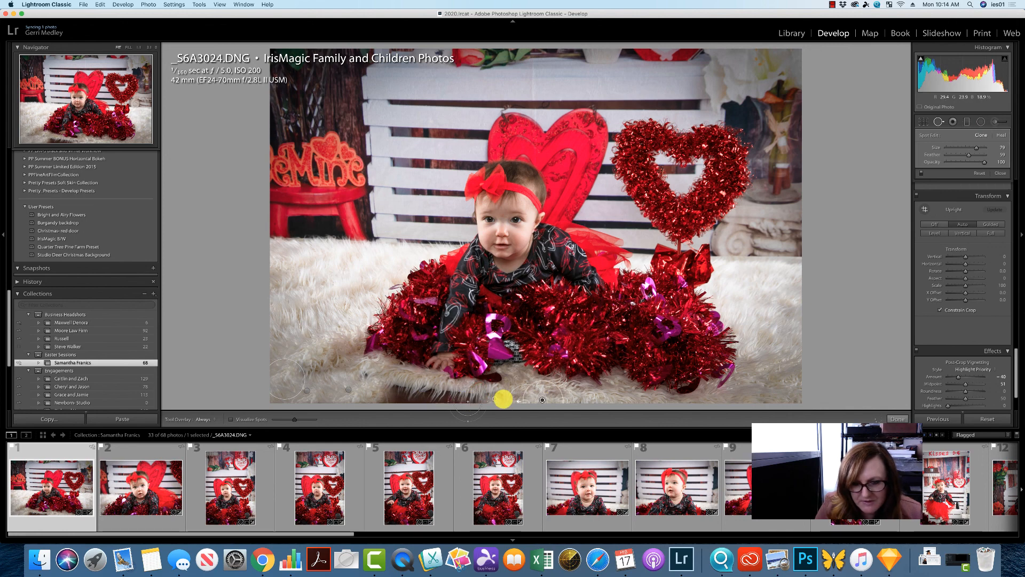
{"action": "left_click_drag", "start_coordinate": [528, 394], "coordinate": [516, 386]}
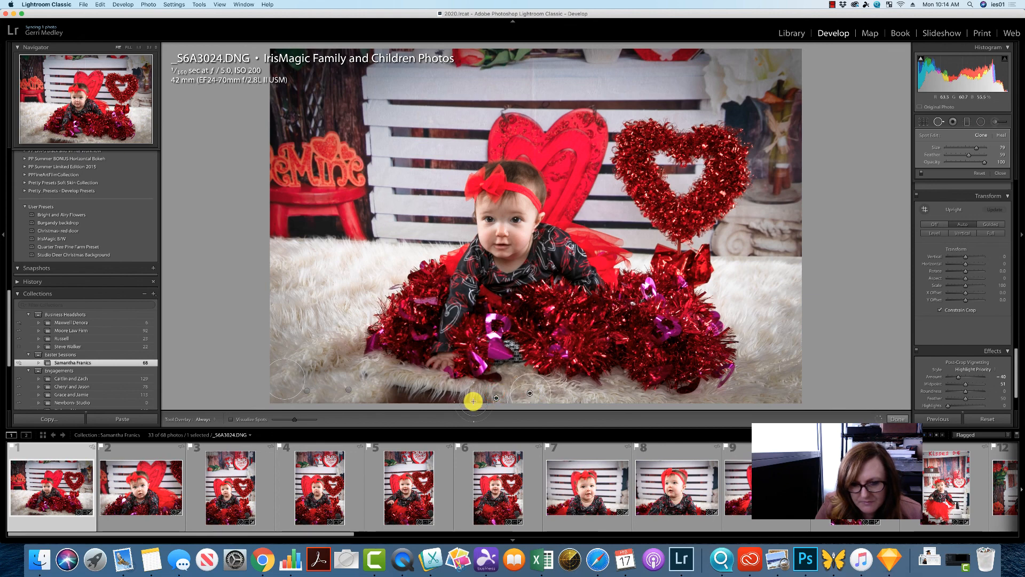
{"action": "left_click_drag", "start_coordinate": [491, 396], "coordinate": [440, 398]}
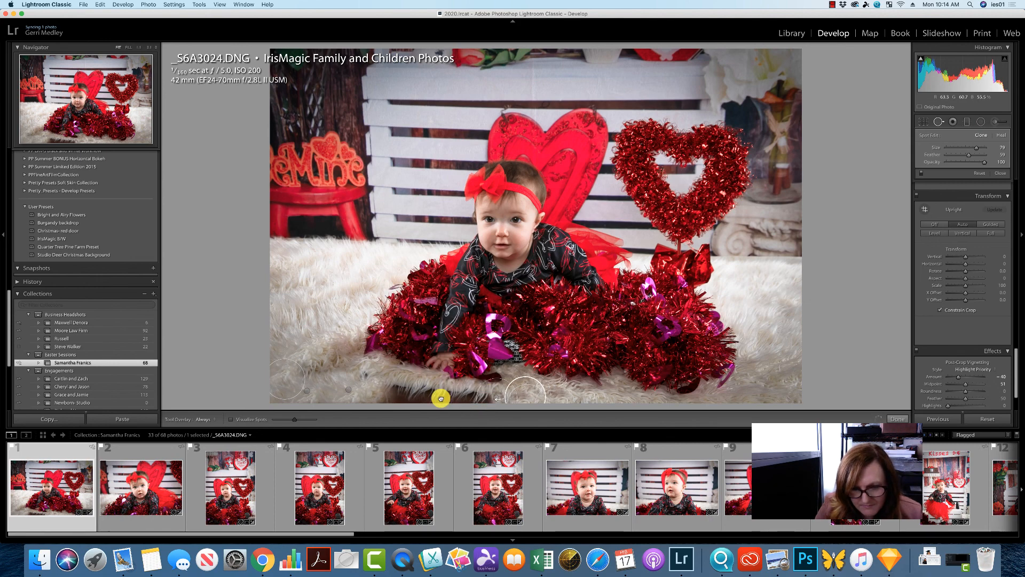
{"action": "left_click", "coordinate": [468, 395]}
{"action": "mouse_move", "coordinate": [553, 141]}
{"action": "left_mouse_down"}
{"action": "mouse_move", "coordinate": [530, 307]}
{"action": "mouse_move", "coordinate": [493, 394]}
{"action": "mouse_move", "coordinate": [474, 403]}
{"action": "mouse_move", "coordinate": [423, 393]}
{"action": "mouse_move", "coordinate": [438, 396]}
{"action": "mouse_move", "coordinate": [426, 393]}
{"action": "mouse_move", "coordinate": [455, 377]}
{"action": "mouse_move", "coordinate": [445, 373]}
{"action": "mouse_move", "coordinate": [383, 391]}
{"action": "mouse_move", "coordinate": [464, 397]}
{"action": "mouse_move", "coordinate": [397, 398]}
{"action": "mouse_move", "coordinate": [399, 377]}
{"action": "mouse_move", "coordinate": [396, 391]}
{"action": "mouse_move", "coordinate": [447, 387]}
{"action": "mouse_move", "coordinate": [366, 393]}
{"action": "mouse_move", "coordinate": [377, 392]}
{"action": "left_mouse_up"}
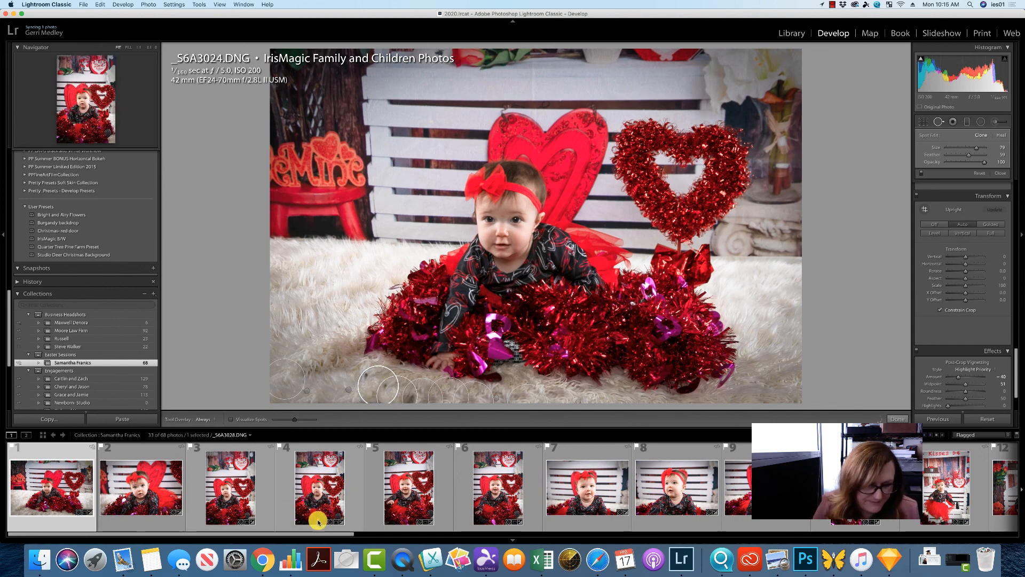
{"action": "left_click_drag", "start_coordinate": [339, 533], "coordinate": [430, 536]}
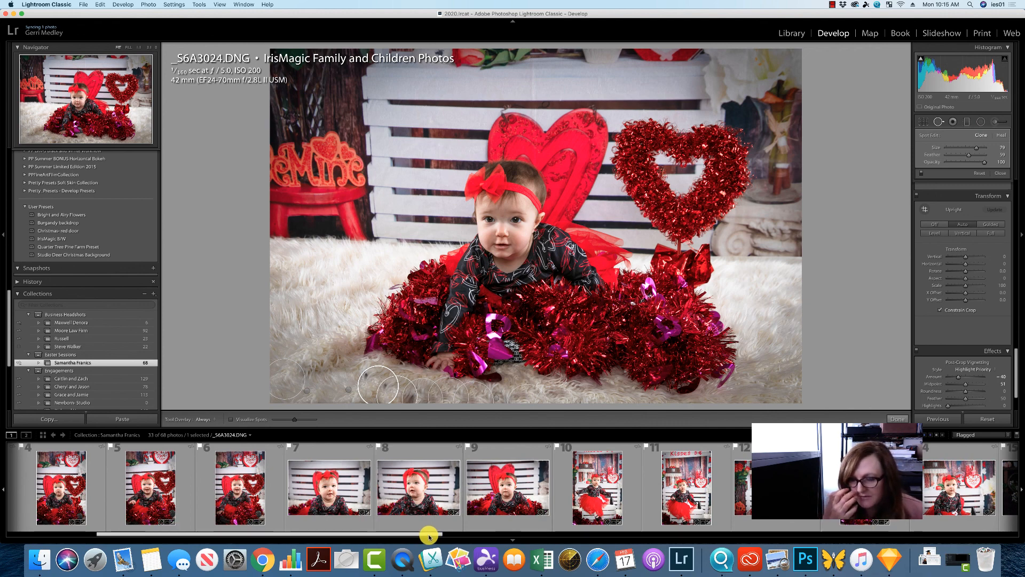